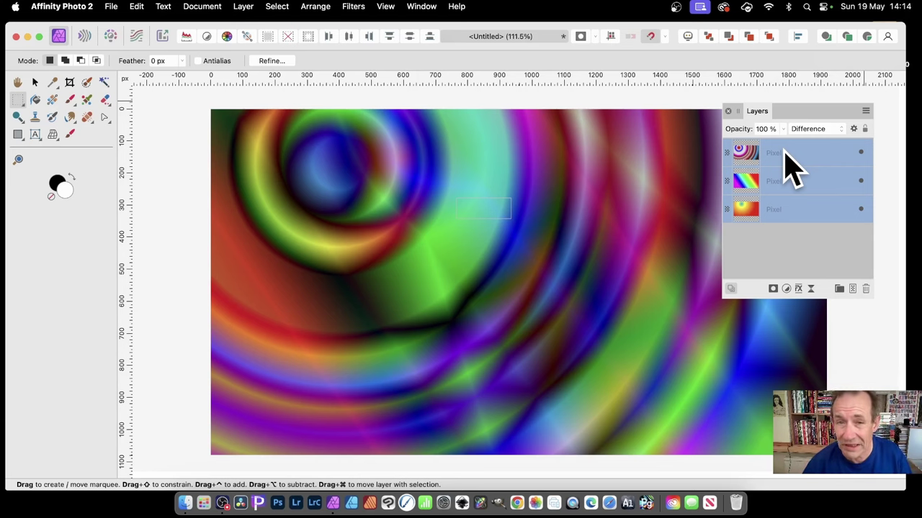
Step: Merge the three gradient layers into a single Normal pixel layer with Layer > Merge Selected
left_click(243, 7)
scroll(324, 374, "down", 4)
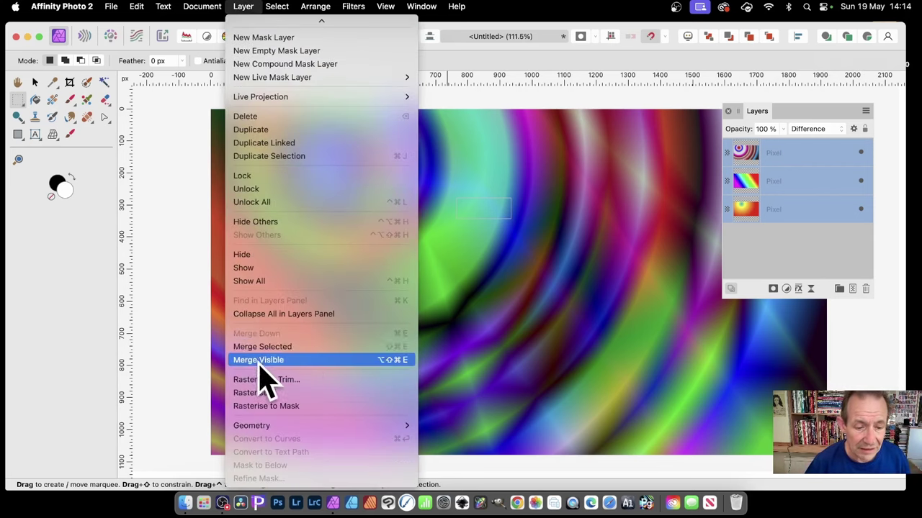
left_click(314, 347)
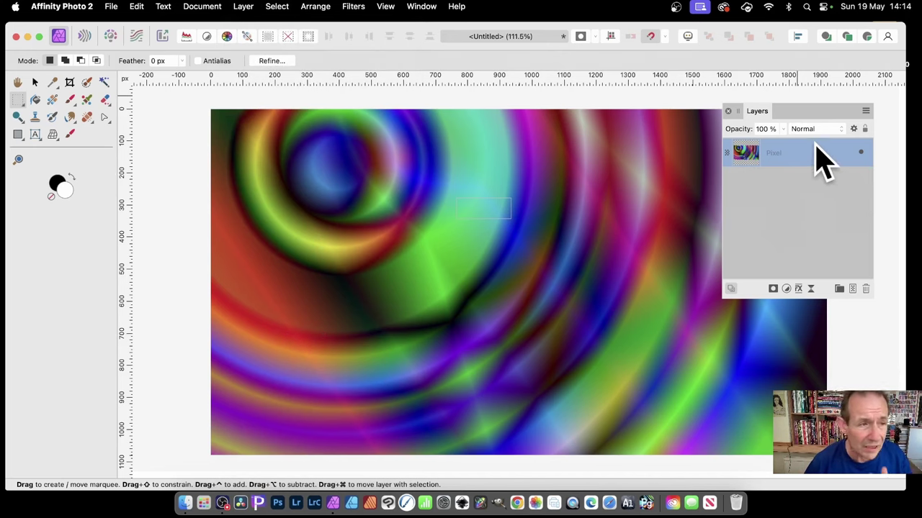
Step: Draw a 28 px Row Marquee selection band across the gradient image
left_click(19, 100)
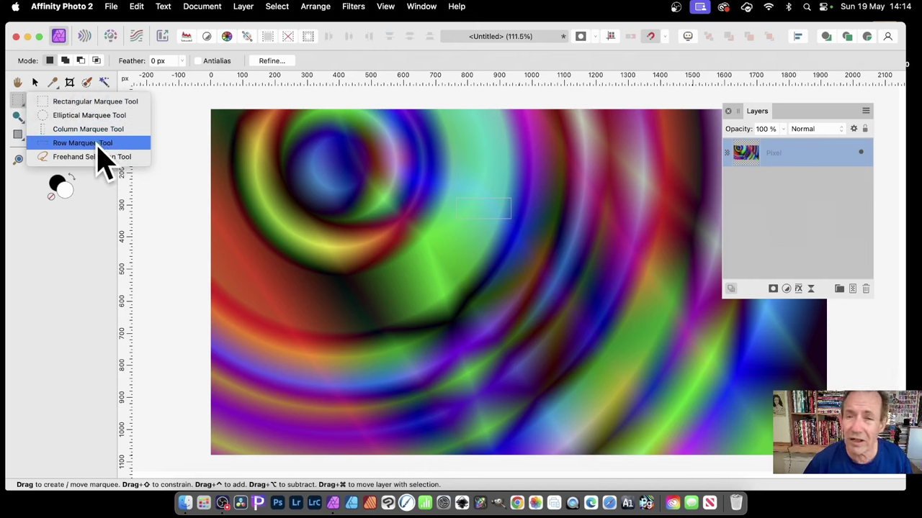
left_click(101, 143)
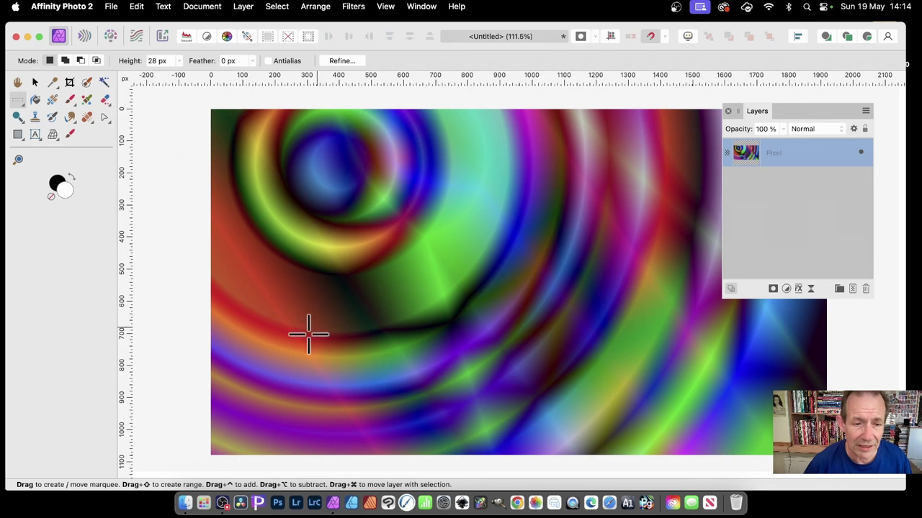
left_click_drag(223, 237, 267, 231)
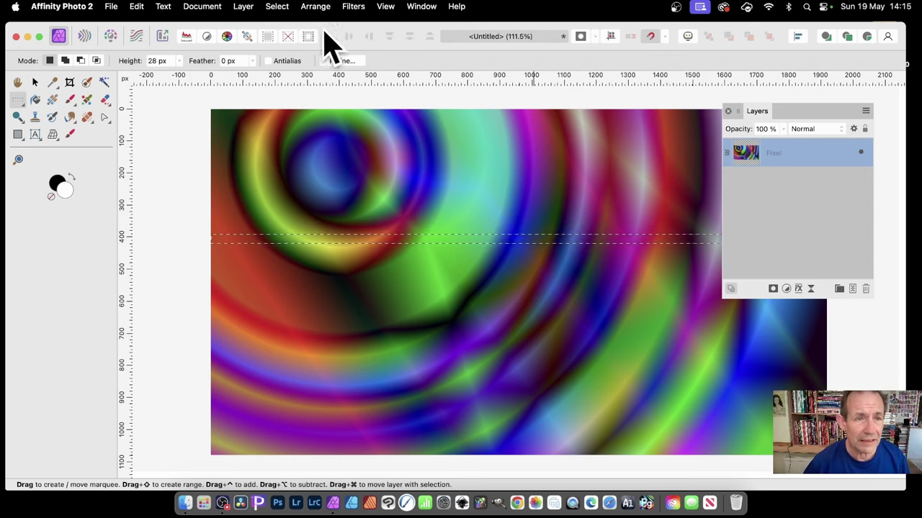
Step: Create a Pattern layer from the row band, redoing it after nudging the selection higher
left_click(248, 6)
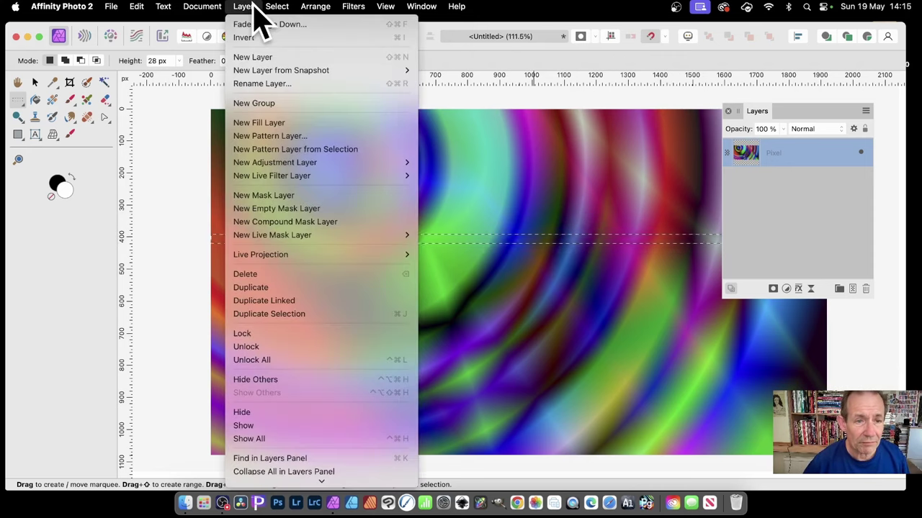
left_click(296, 150)
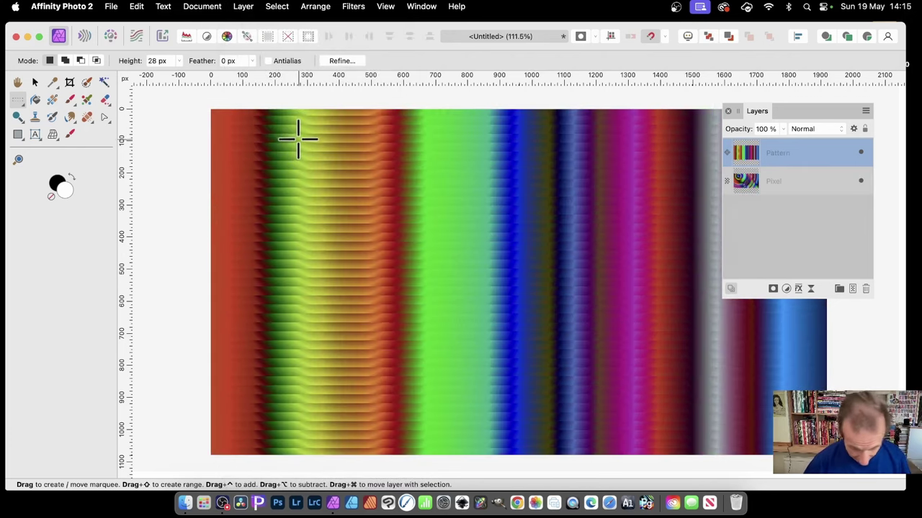
key("super+z")
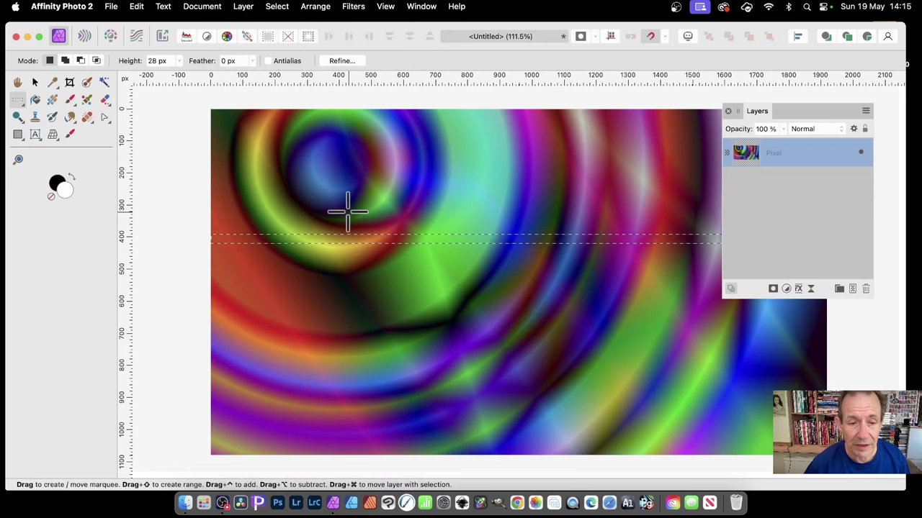
mouse_move(354, 237)
left_mouse_down()
mouse_move(353, 251)
mouse_move(352, 221)
left_mouse_up()
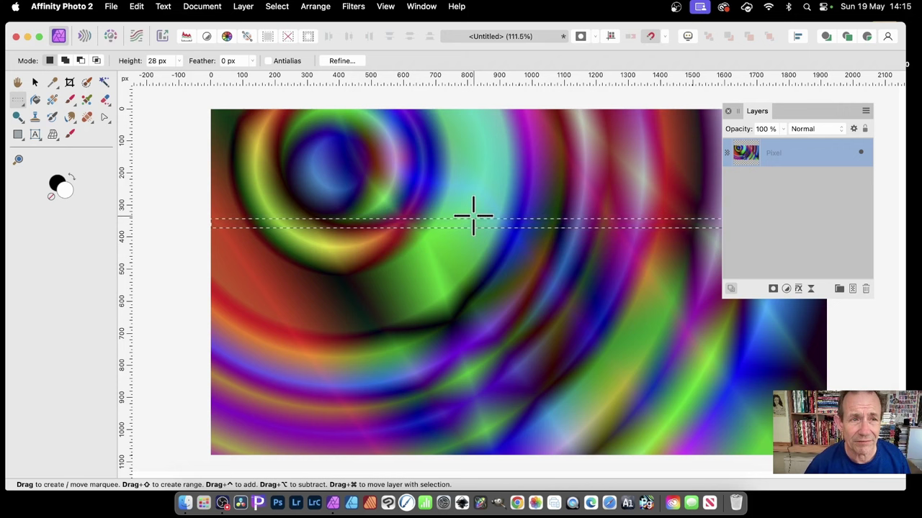
left_click(244, 9)
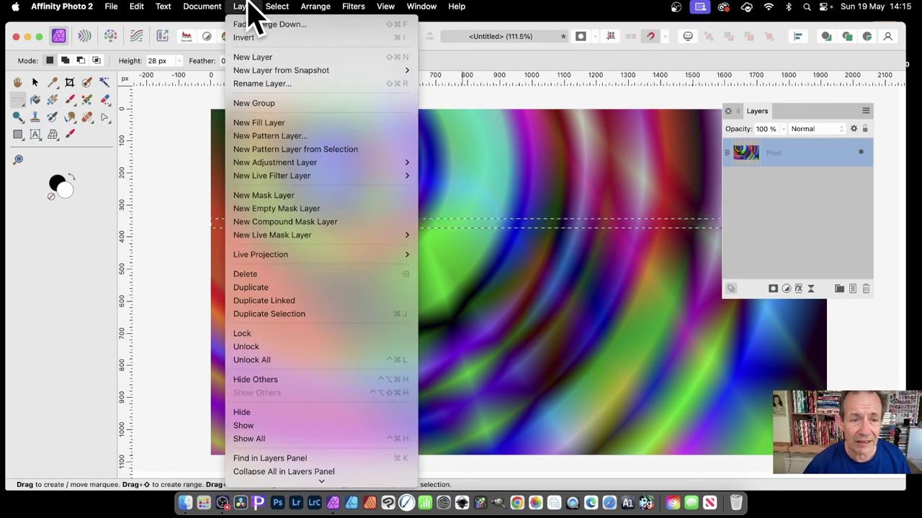
left_click(277, 151)
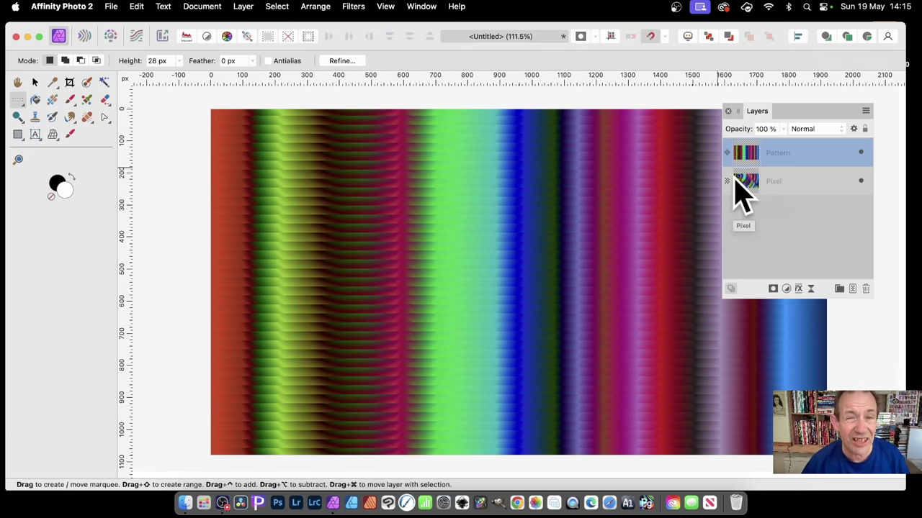
Step: Turn on Mirror for the pattern and drag its handles into dense, narrow vertical stripes
left_click(36, 85)
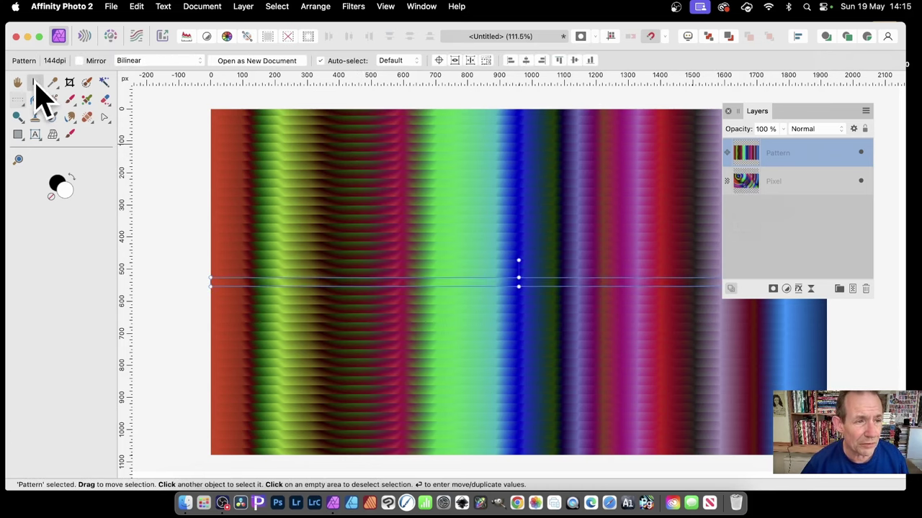
left_click(79, 60)
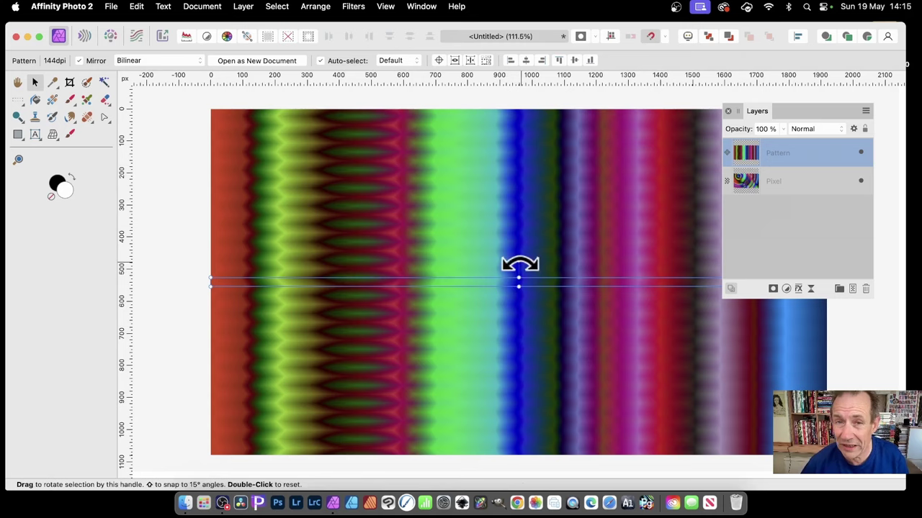
mouse_move(516, 290)
left_mouse_down()
mouse_move(502, 431)
mouse_move(518, 280)
left_mouse_up()
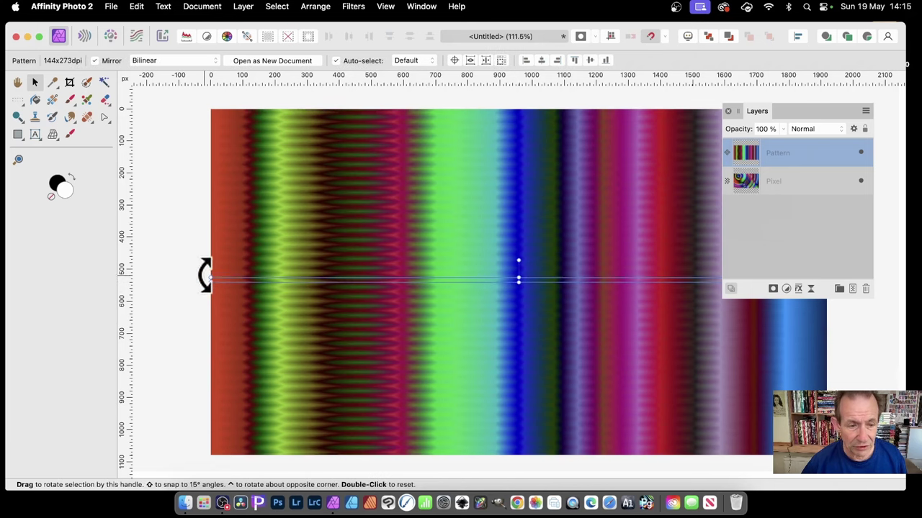
left_click_drag(210, 280, 603, 268)
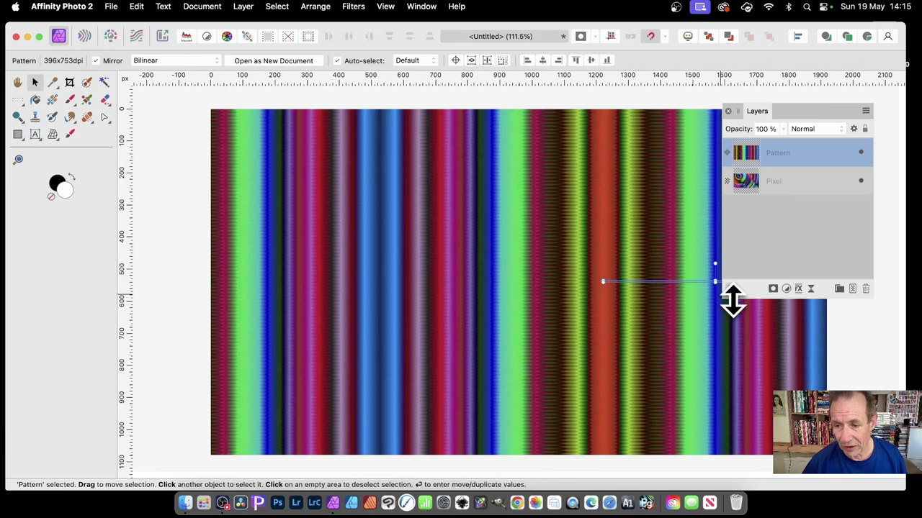
left_click_drag(714, 282, 695, 342)
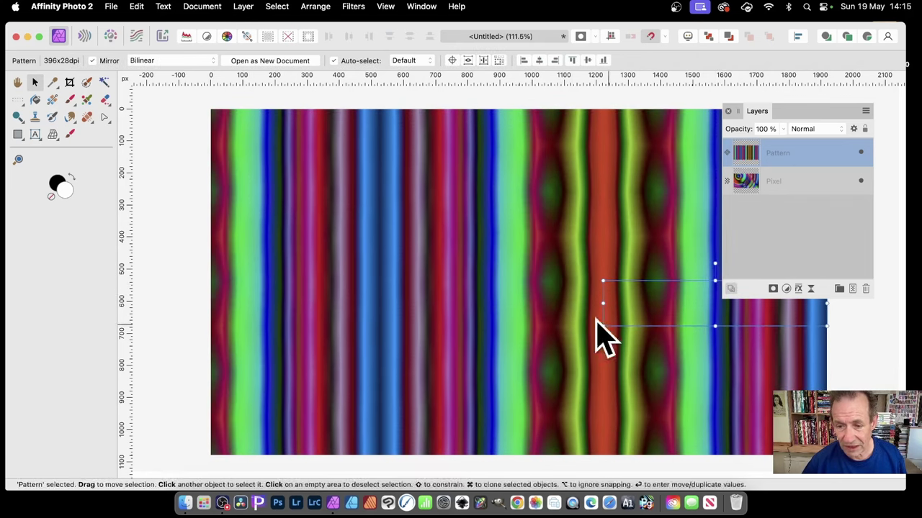
left_click_drag(607, 305, 453, 309)
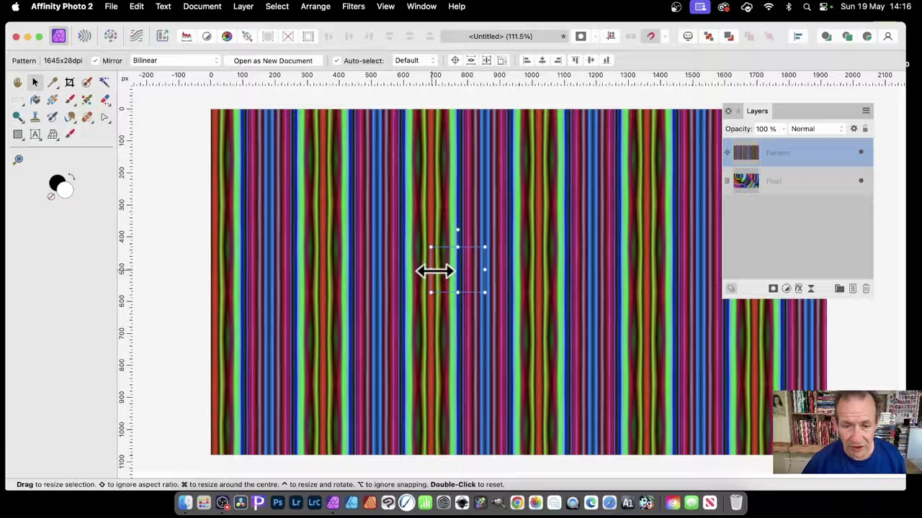
left_click_drag(434, 271, 461, 269)
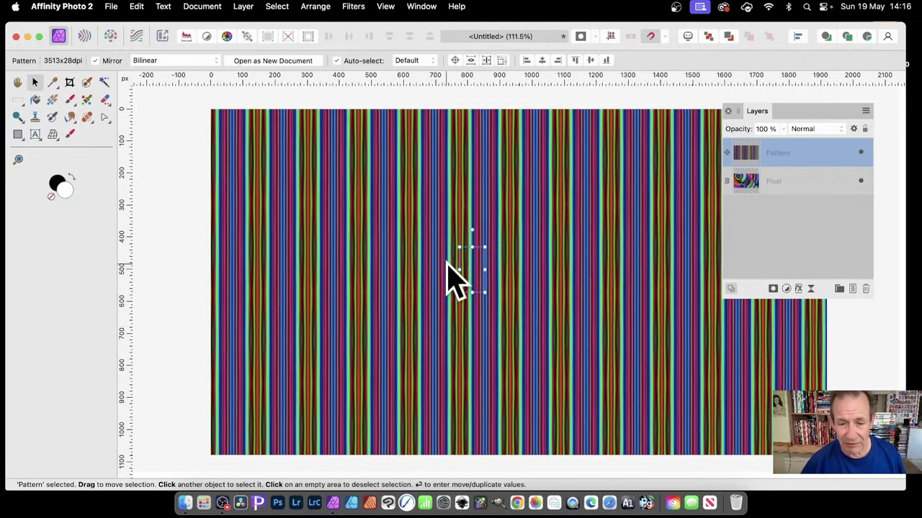
mouse_move(456, 271)
left_mouse_down()
mouse_move(472, 272)
mouse_move(465, 266)
left_mouse_up()
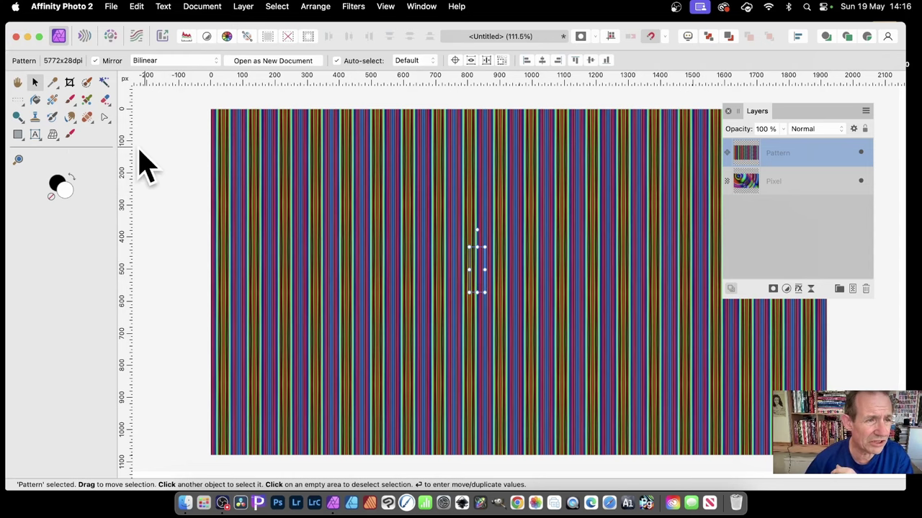
Step: Rasterise the striped Pattern layer into a Pixel layer with Layer > Rasterise
left_click(20, 100)
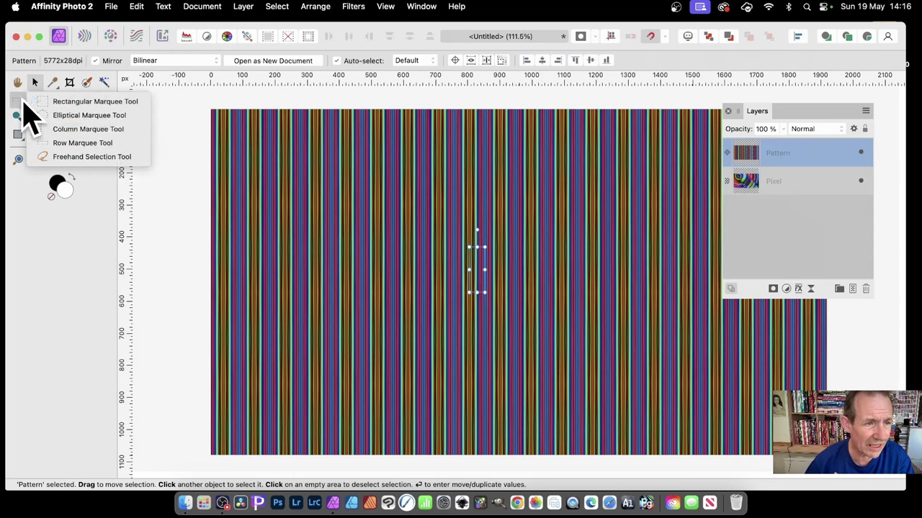
left_click(97, 144)
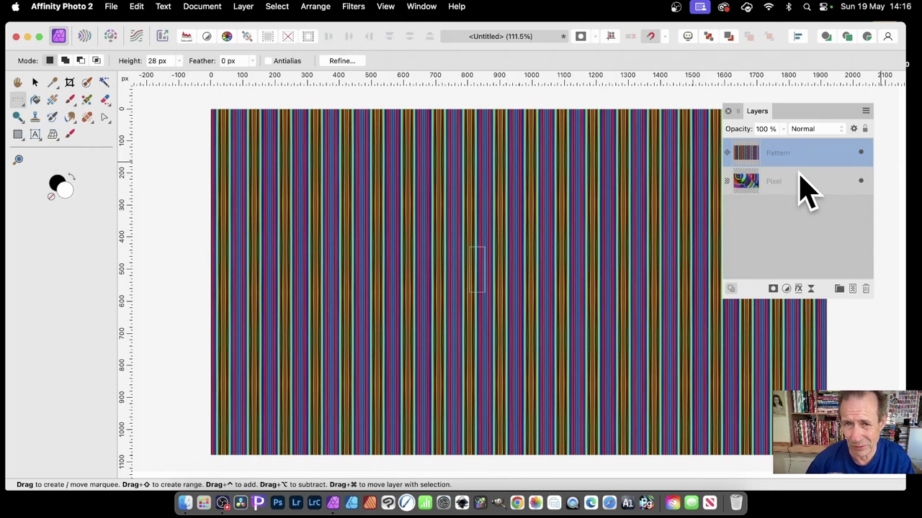
left_click(245, 7)
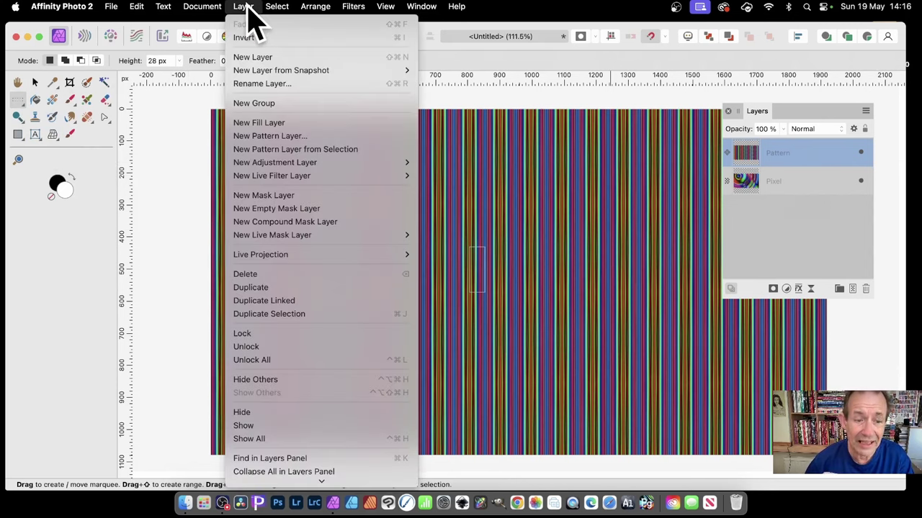
scroll(259, 244, "down", 5)
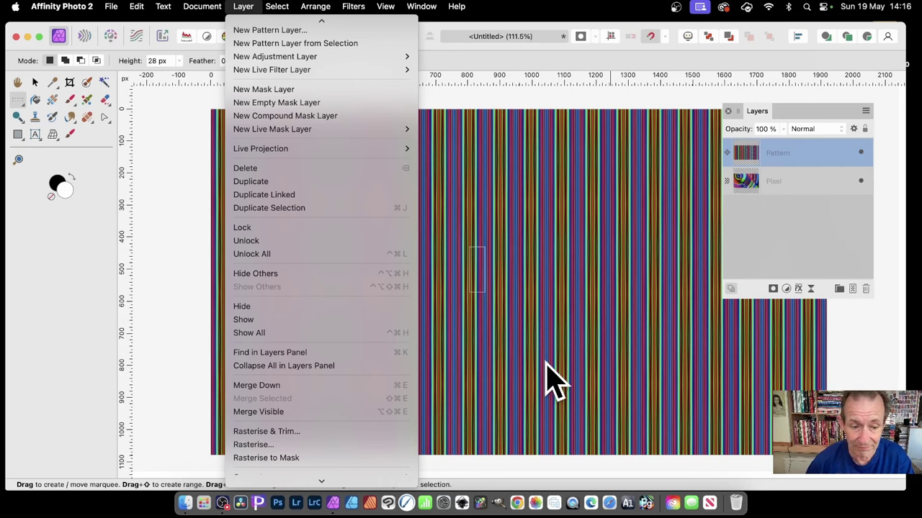
left_click(324, 445)
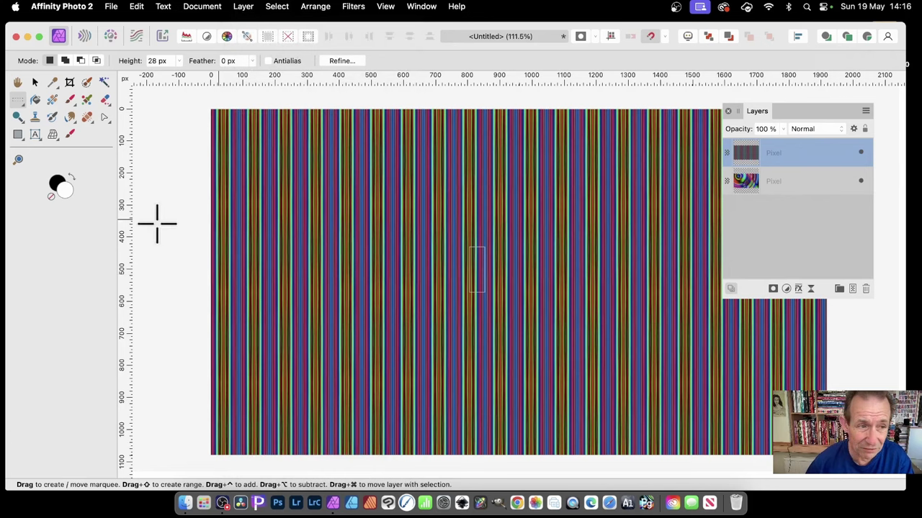
Step: Place a row selection on the striped image and make a new Pattern layer from it
left_click(19, 101)
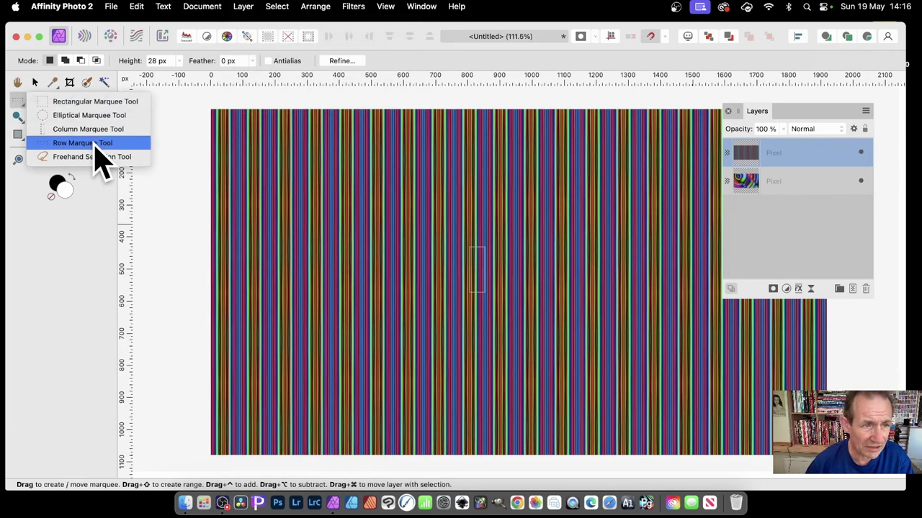
left_click(82, 142)
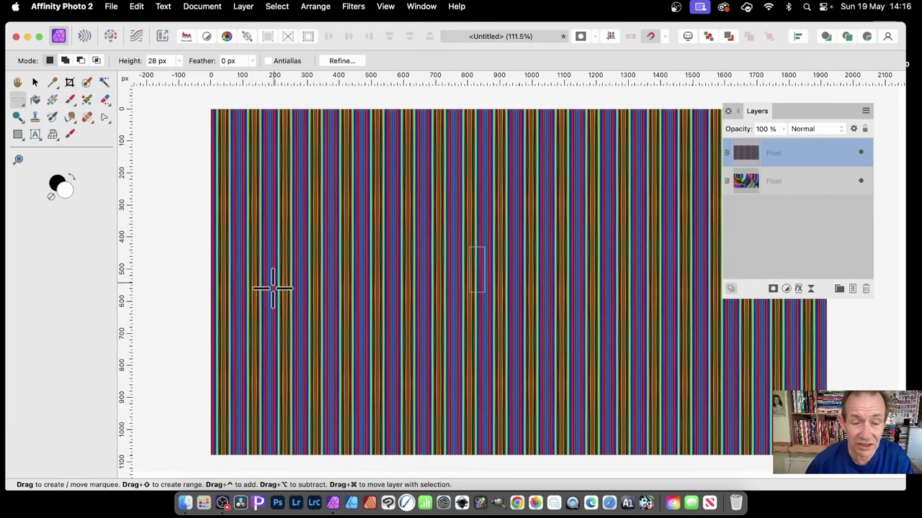
left_click(232, 266)
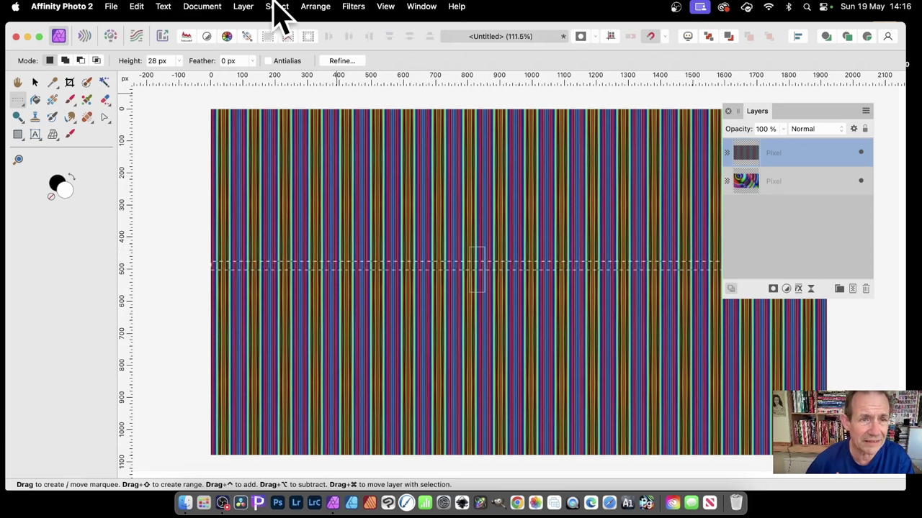
left_click(245, 7)
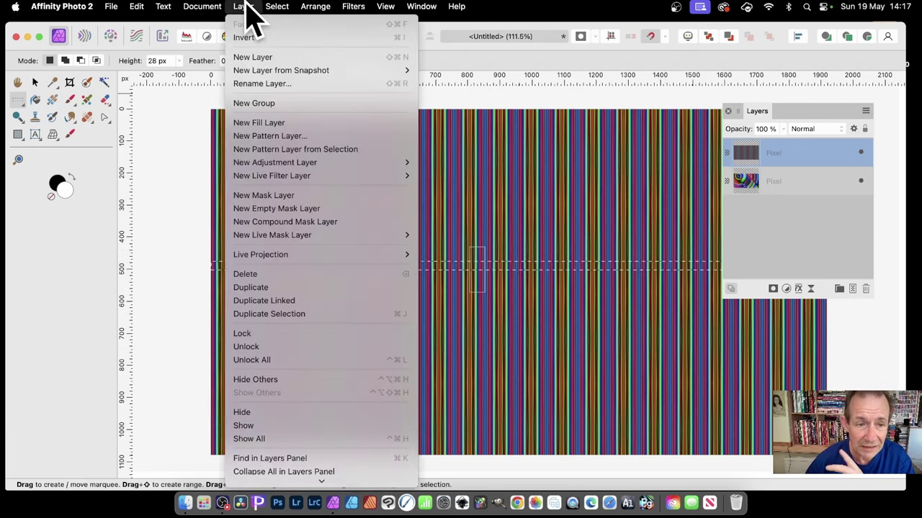
left_click(298, 149)
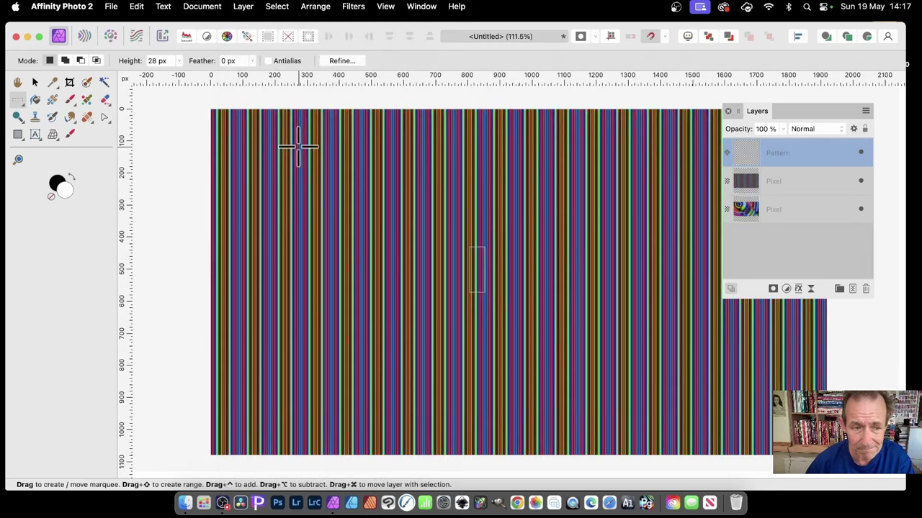
left_click(35, 82)
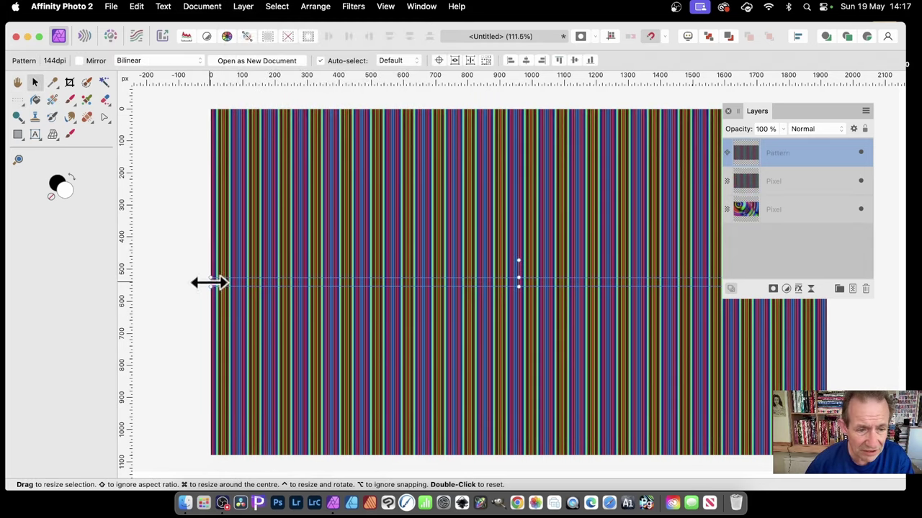
Step: Resize the pattern tile to about 137 px high by 1107 px wide, then shift it left
left_click_drag(209, 282, 415, 272)
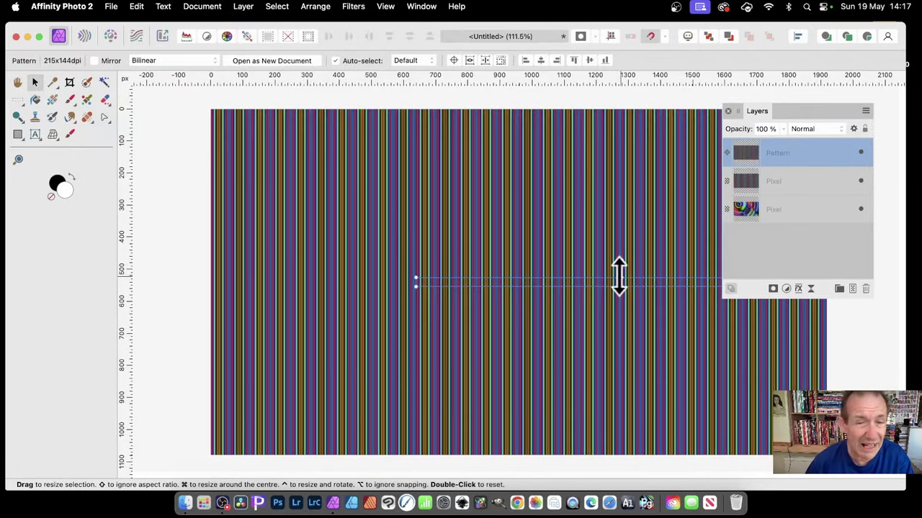
left_click_drag(618, 277, 615, 223)
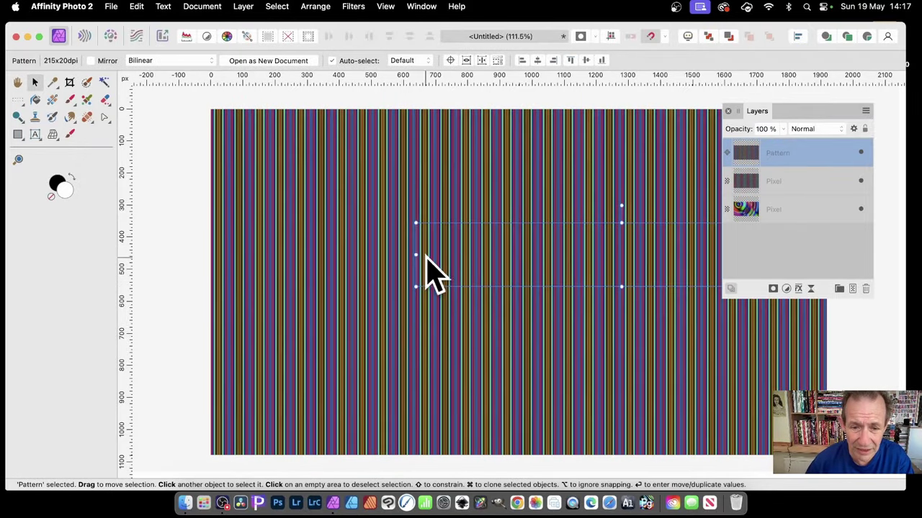
left_click_drag(415, 256, 481, 256)
left_click_drag(576, 278, 380, 257)
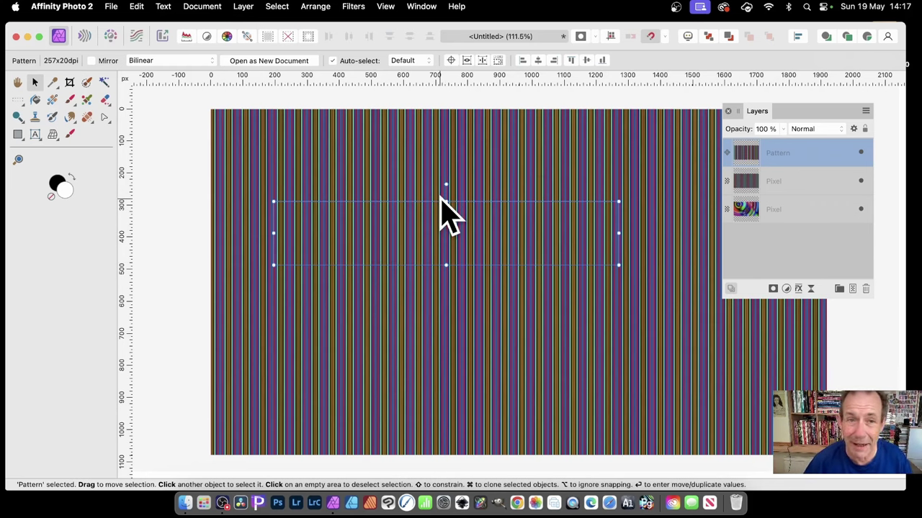
Step: Rasterise the top stripe Pattern layer, leaving three Pixel layers
left_click(358, 8)
mouse_move(375, 72)
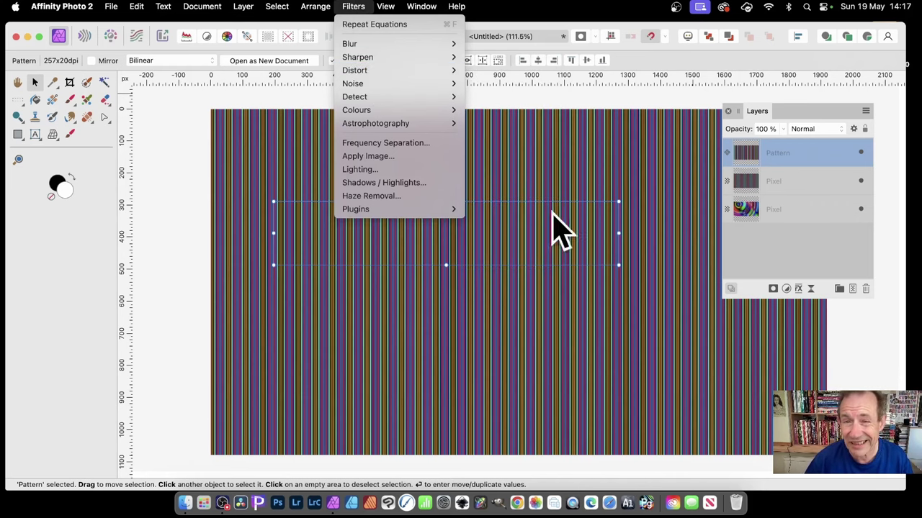
left_click(545, 252)
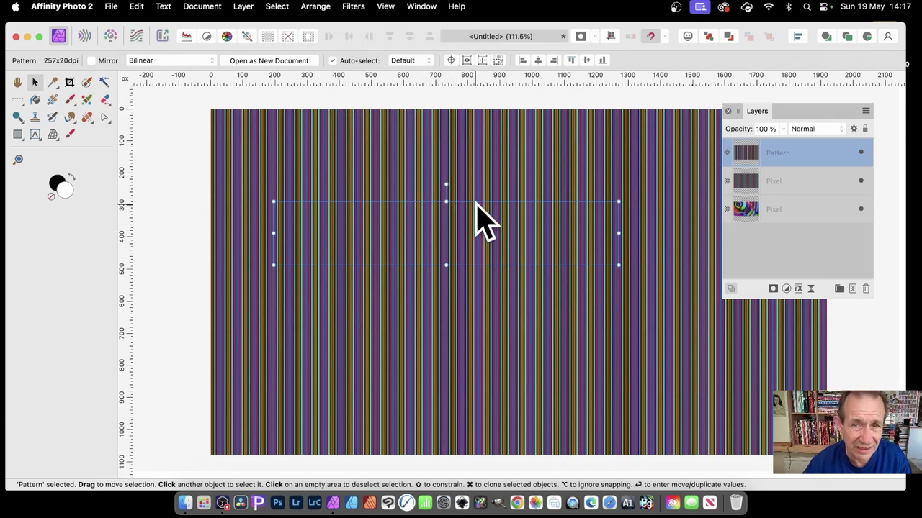
left_click(245, 6)
scroll(247, 154, "down", 5)
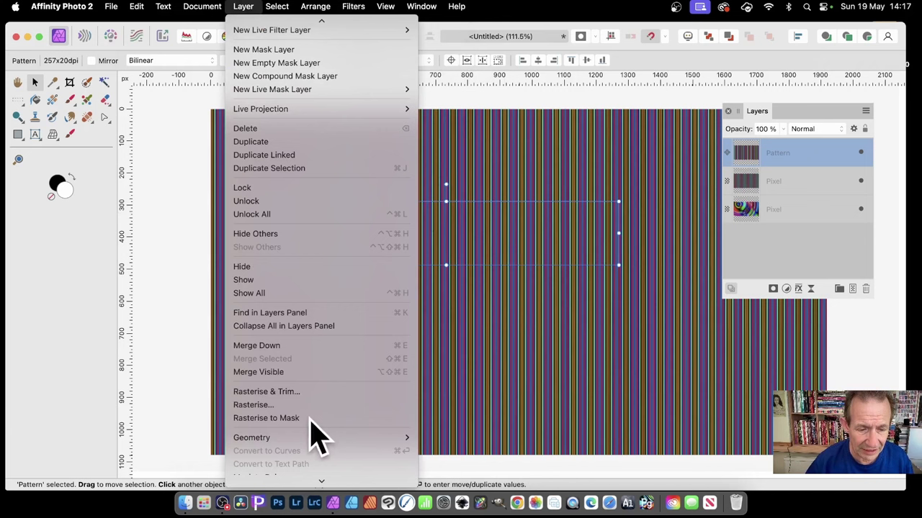
left_click(310, 406)
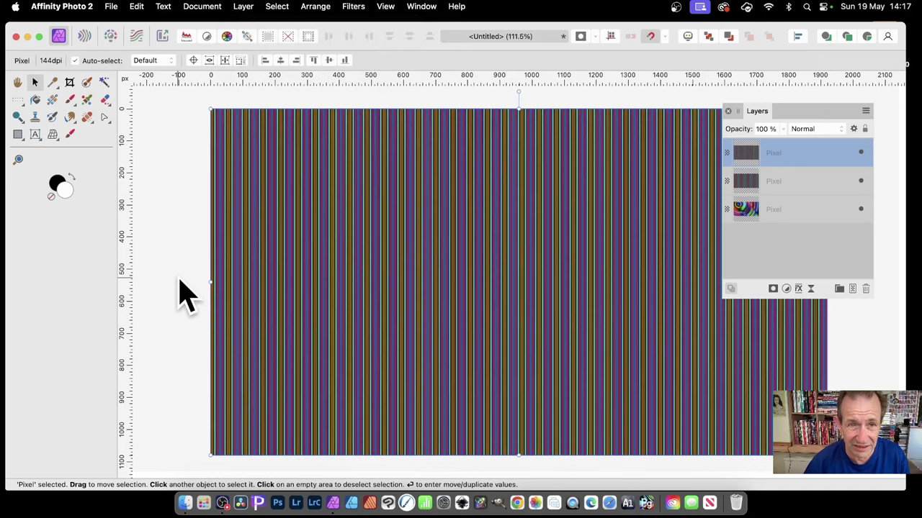
Step: Open the Distort > Equations filter and switch it to Polar coordinates
left_click(356, 7)
mouse_move(375, 72)
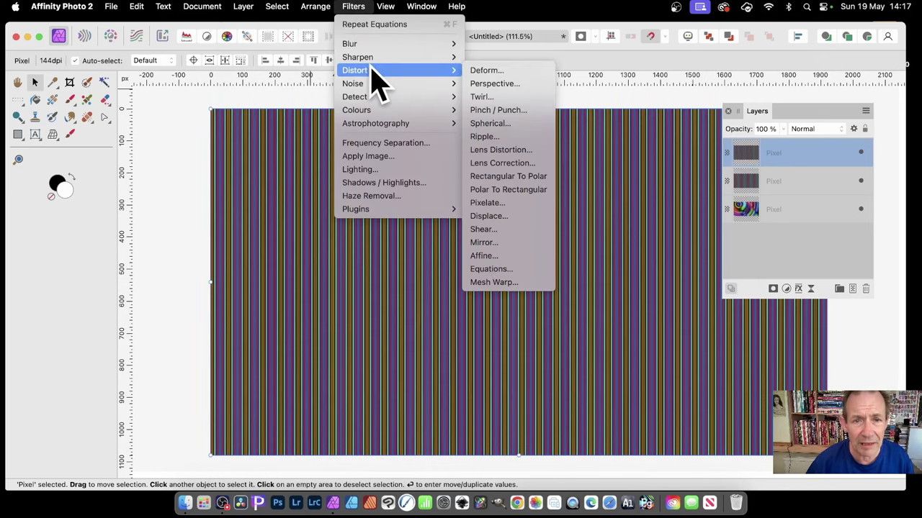
left_click(496, 269)
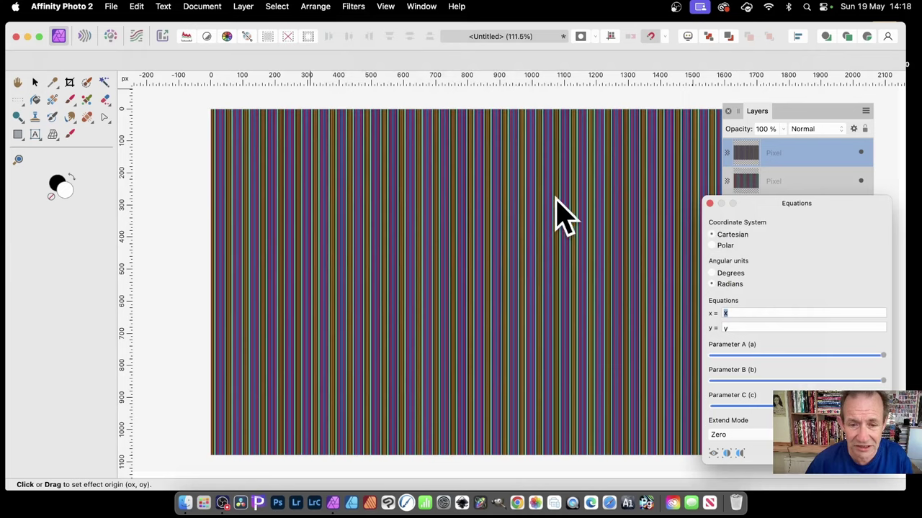
left_click_drag(763, 203, 458, 110)
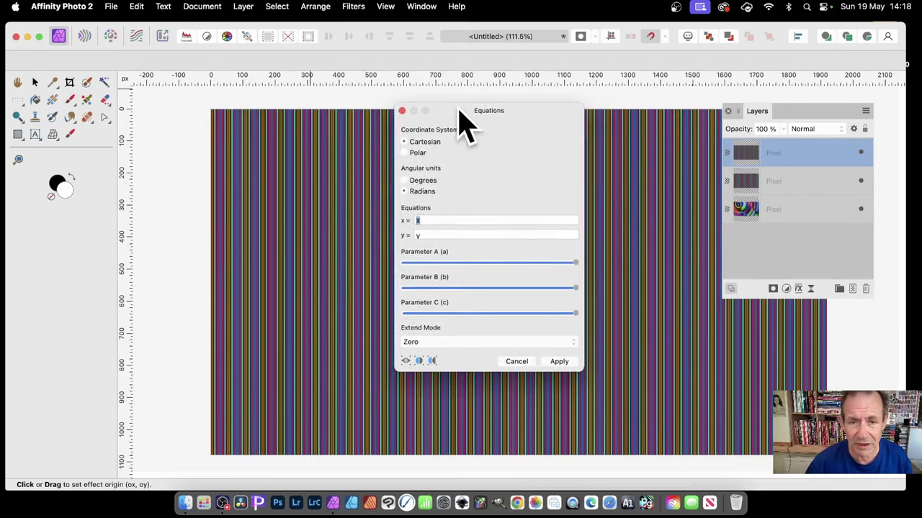
left_click(412, 153)
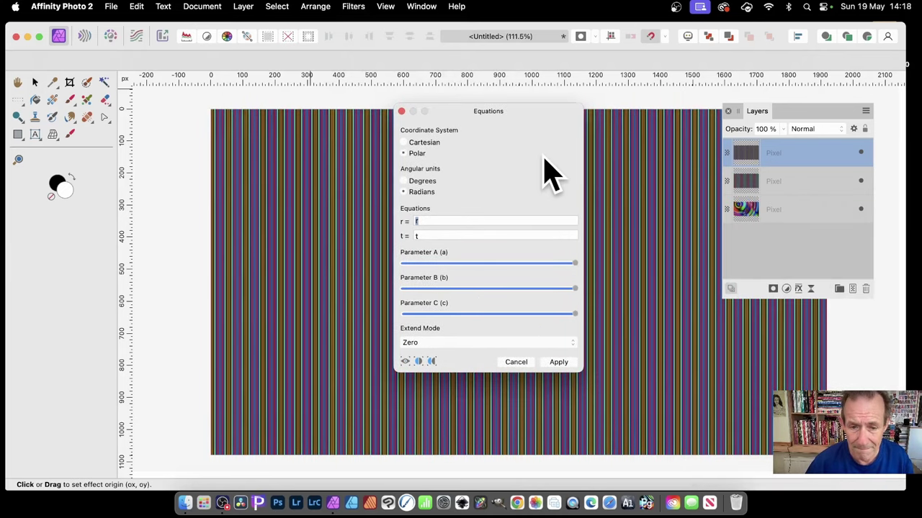
Step: Set the polar equations to r = r/5 and t = t*5
left_click(439, 222)
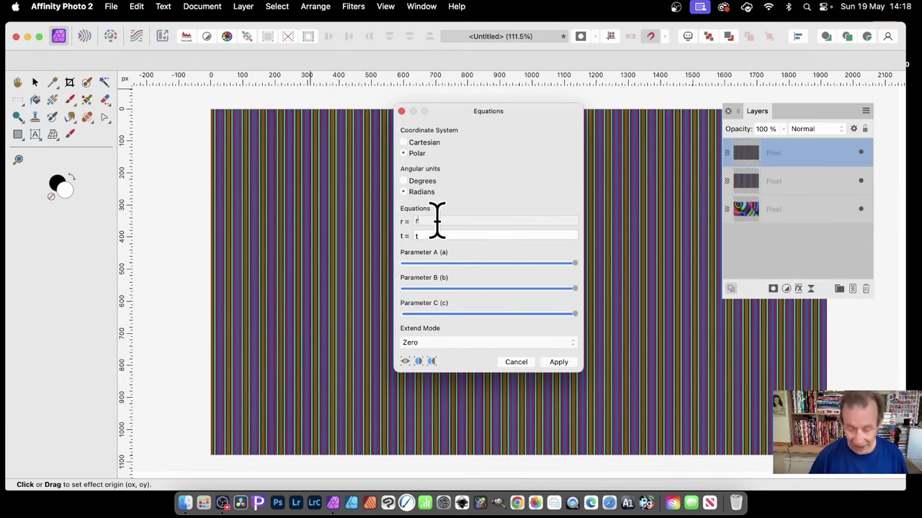
type("*5")
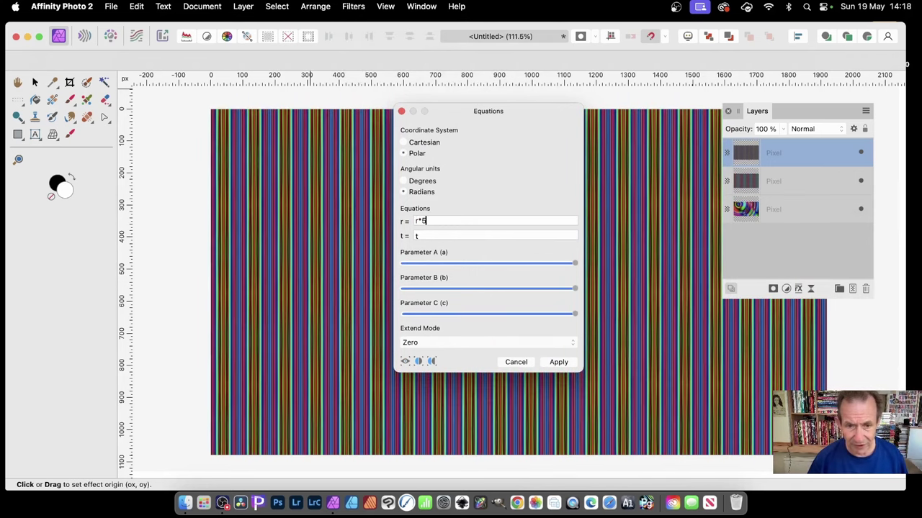
key("BackSpace")
key("BackSpace")
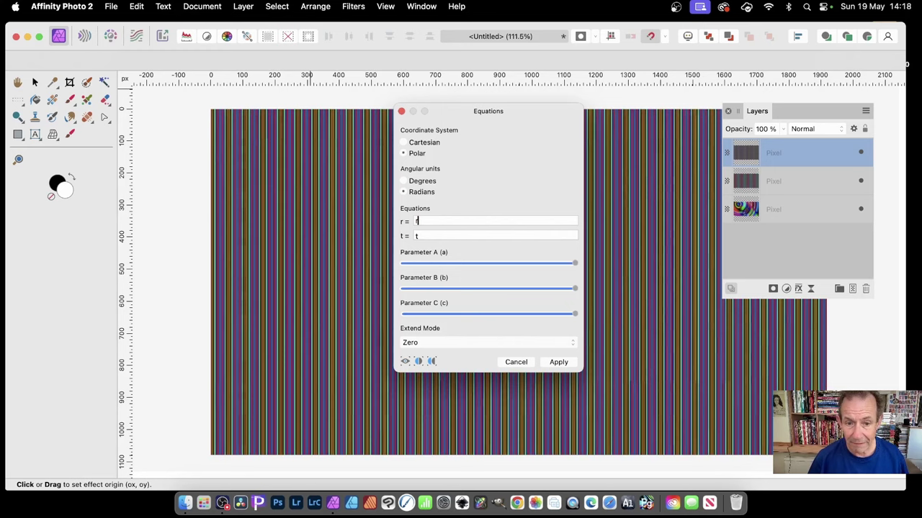
type("/5")
key("Tab")
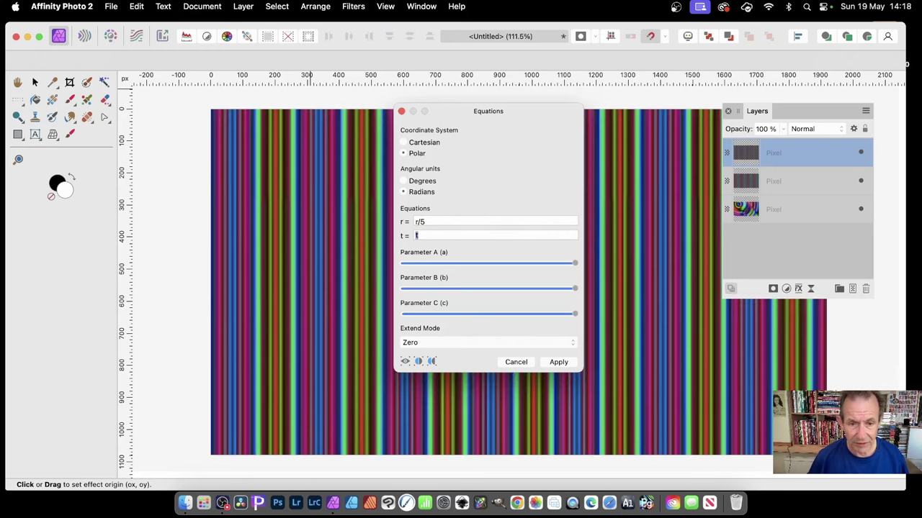
left_click_drag(444, 113, 549, 118)
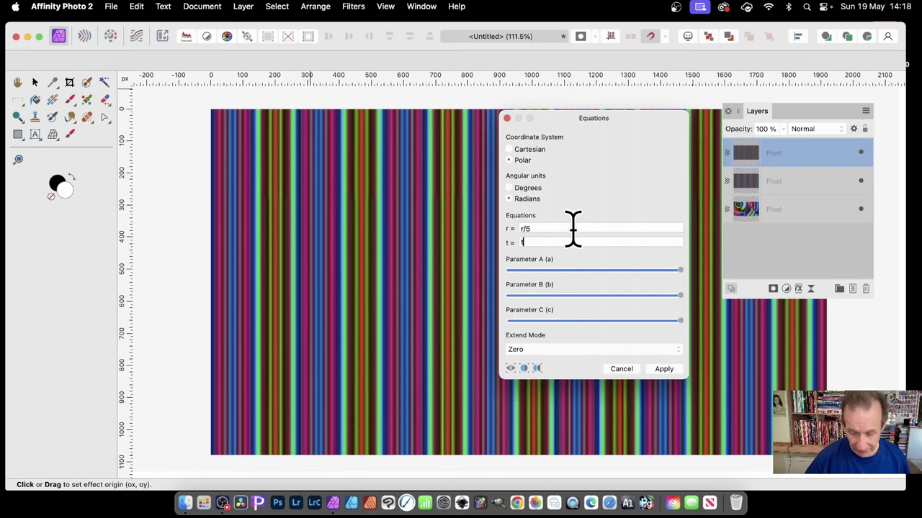
type("*5")
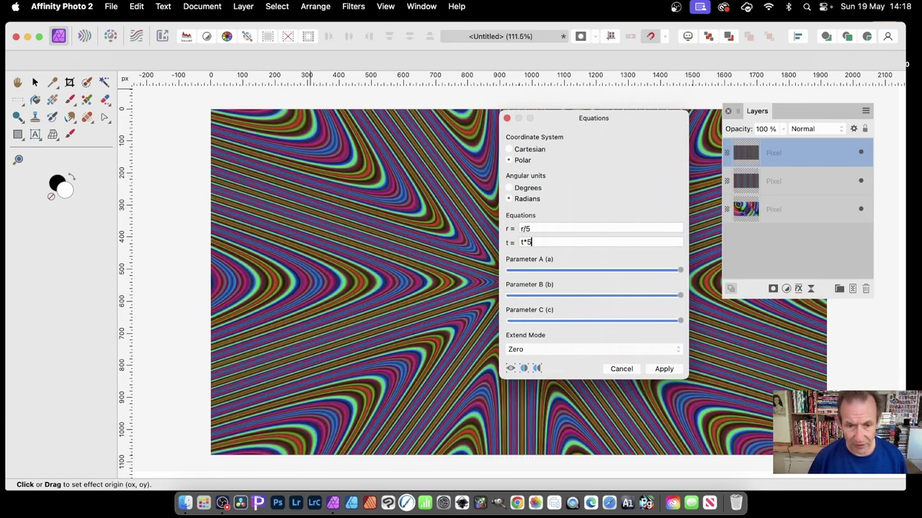
left_click_drag(566, 119, 194, 88)
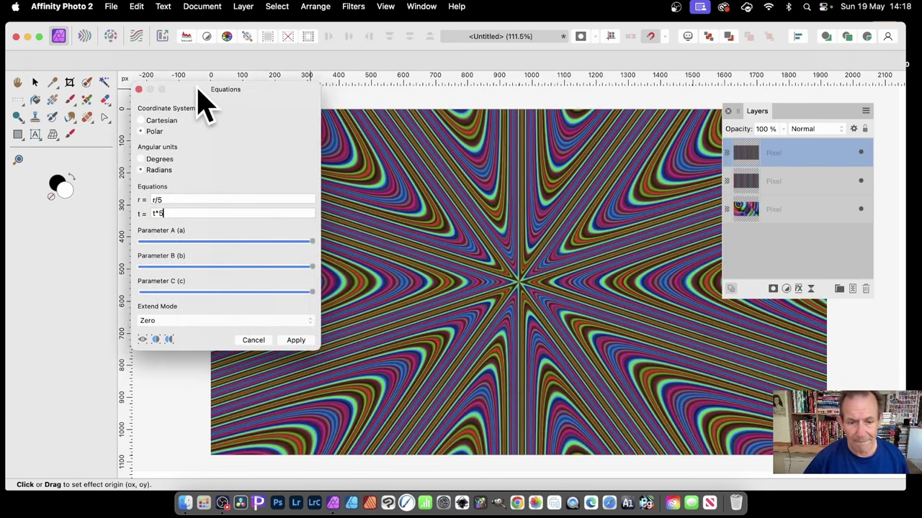
Step: Set Extend Mode to Mirror, move the star's centre point, and apply the filter
left_click(185, 323)
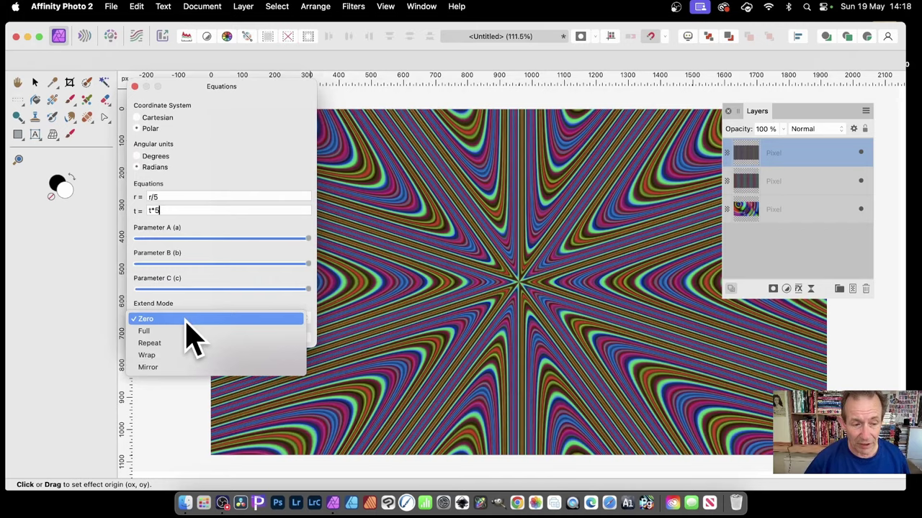
left_click(180, 369)
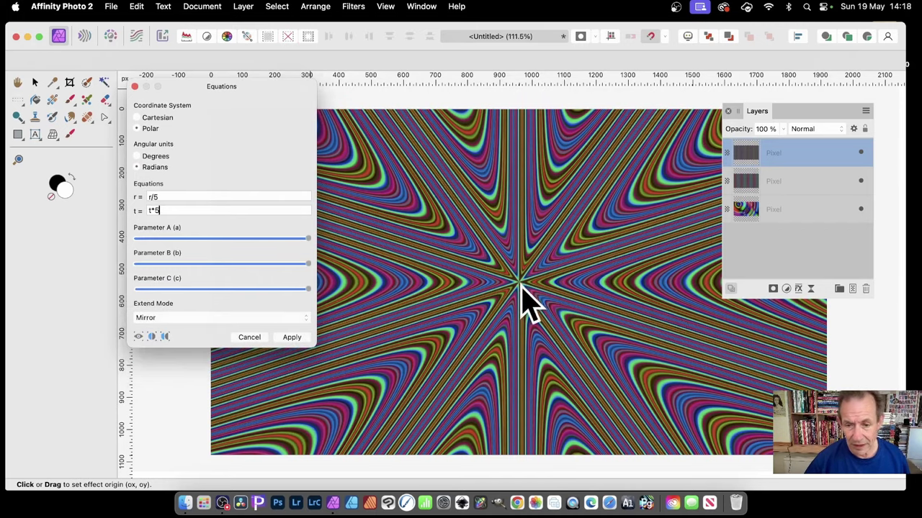
left_click_drag(520, 284, 483, 291)
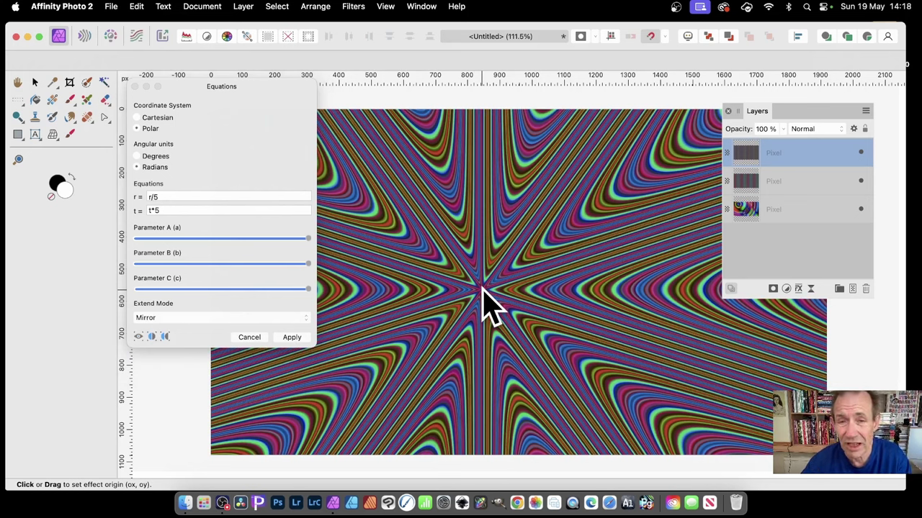
left_click(300, 337)
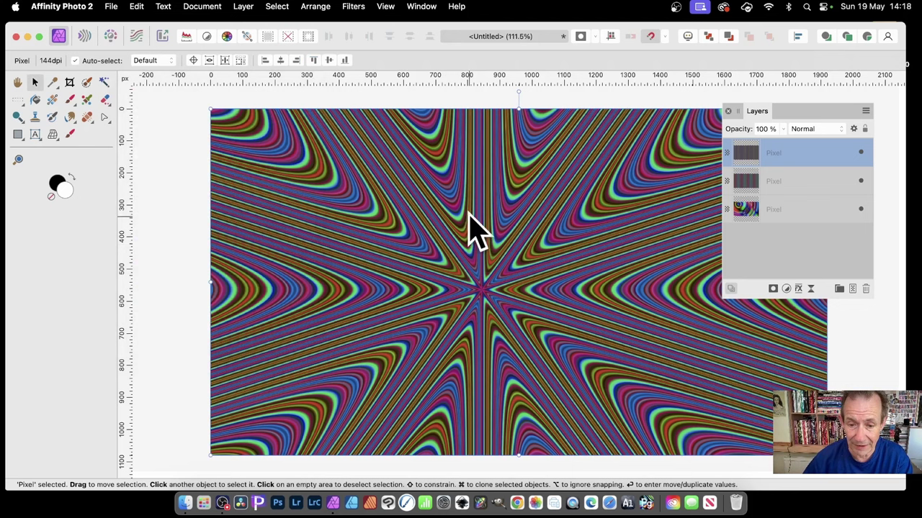
Step: Select all three Pixel layers and merge them into one starburst layer with Merge Selected
left_click(778, 207, "shift")
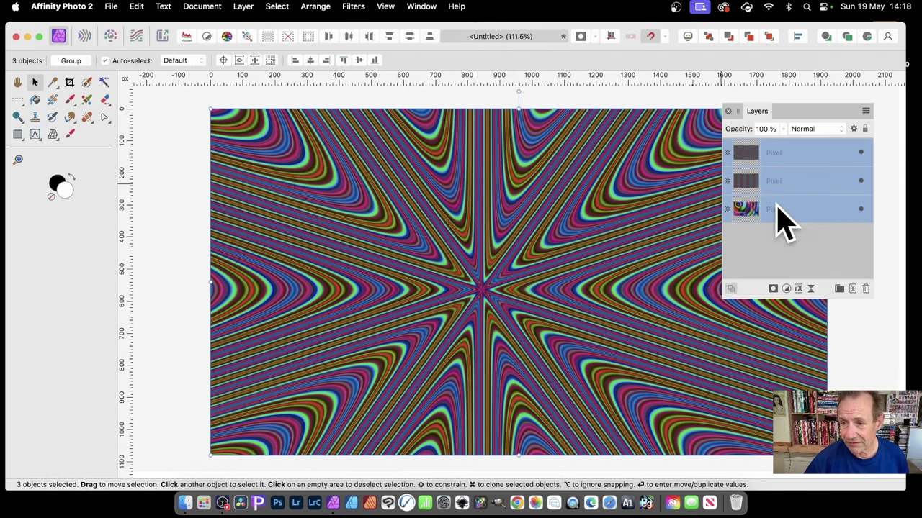
left_click(243, 7)
left_click(291, 389)
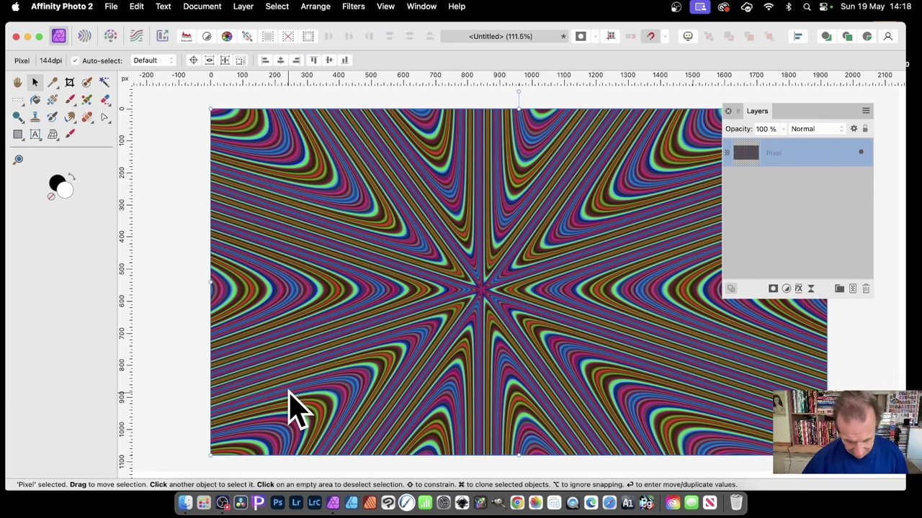
Step: Delete the merged layer and add a new empty pixel layer
key("Delete")
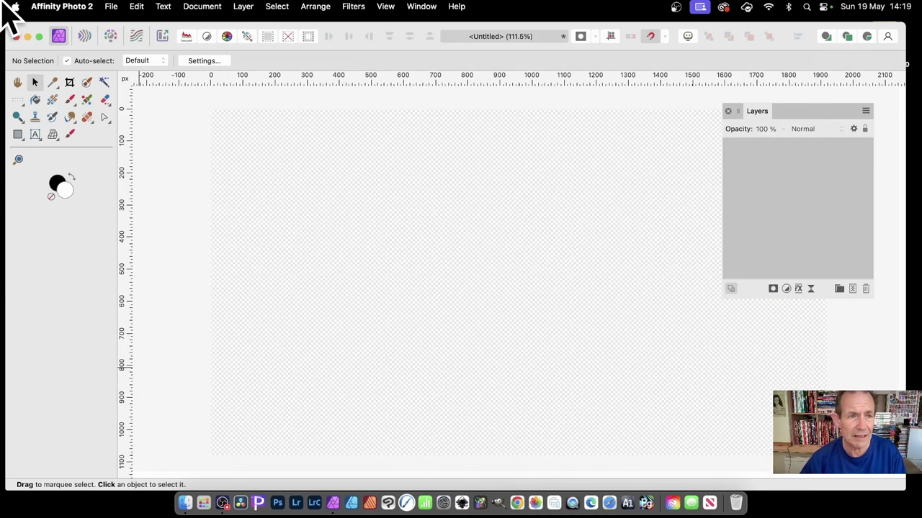
left_click(248, 6)
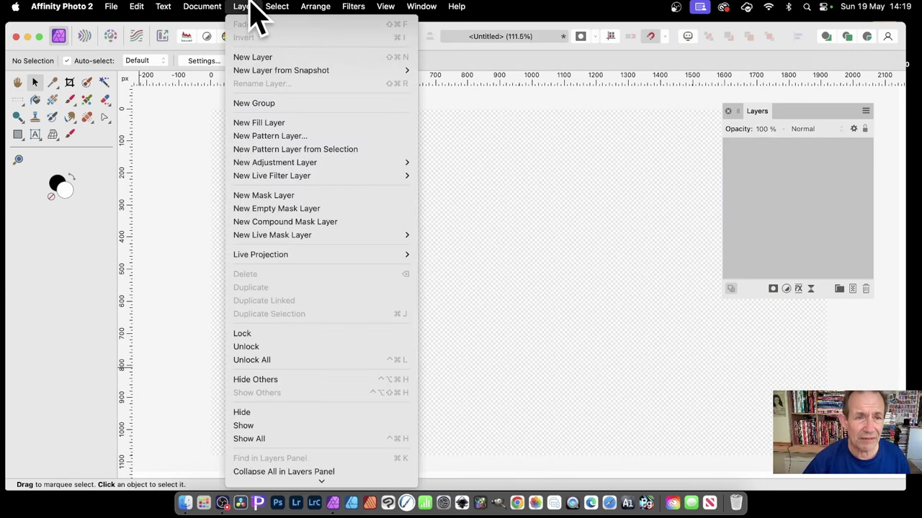
left_click(262, 61)
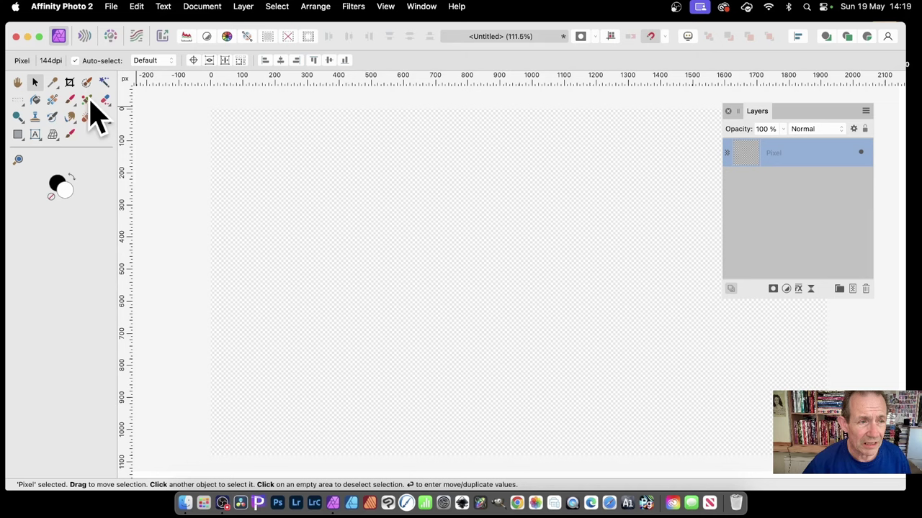
Step: Fill the new layer with a diagonal white-to-black linear gradient across the canvas
left_click(54, 100)
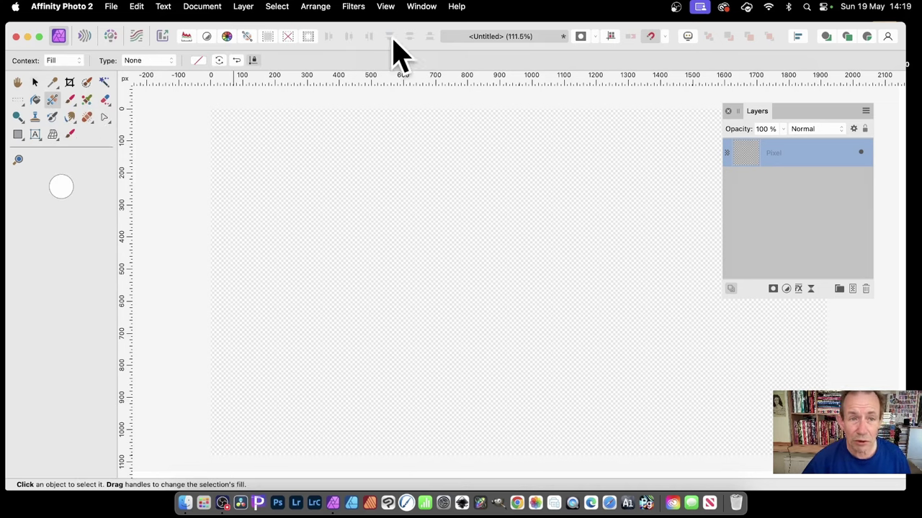
left_click(242, 6)
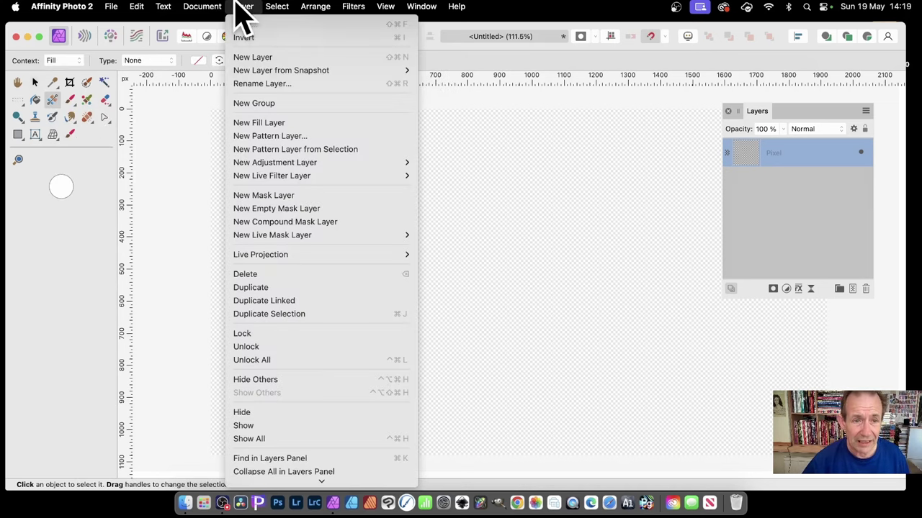
left_click(576, 209)
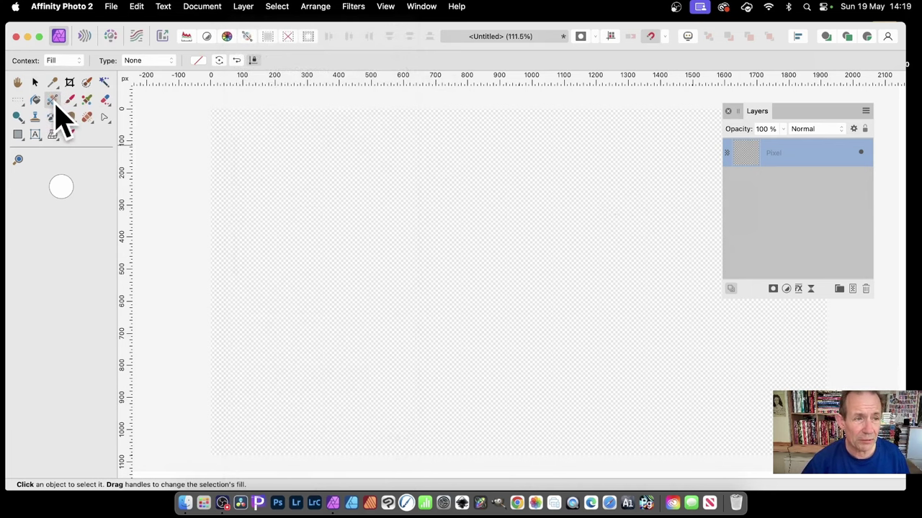
left_click_drag(260, 174, 627, 305)
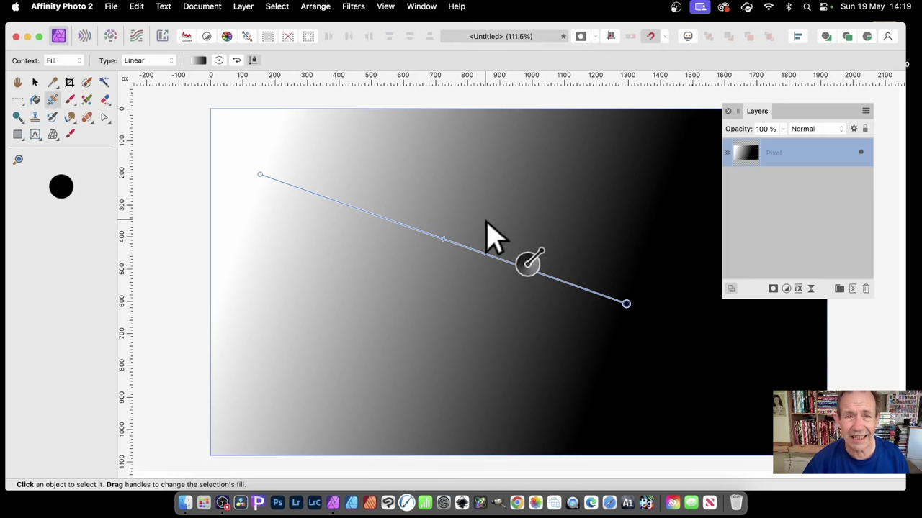
Step: Apply the red, blue, magenta and light blue radial ring gradient preset from the Swatches panel
left_click(423, 7)
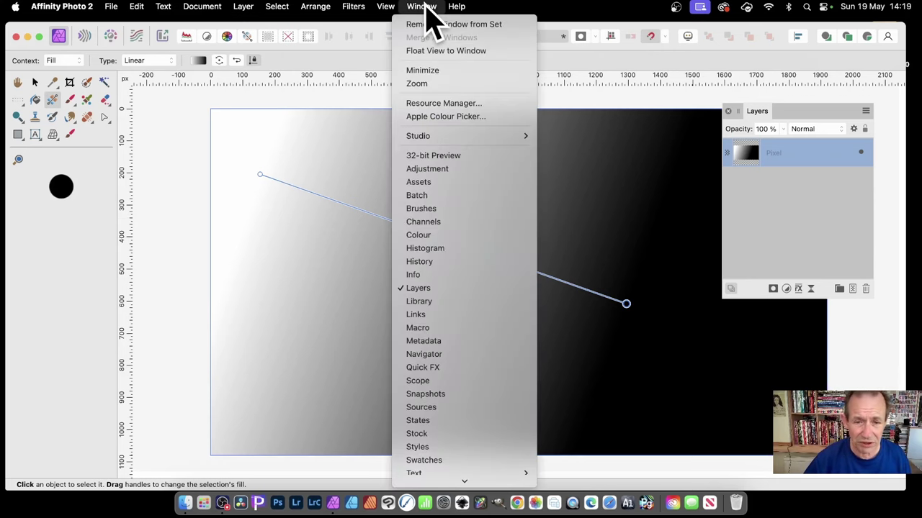
mouse_move(432, 477)
left_click(442, 420)
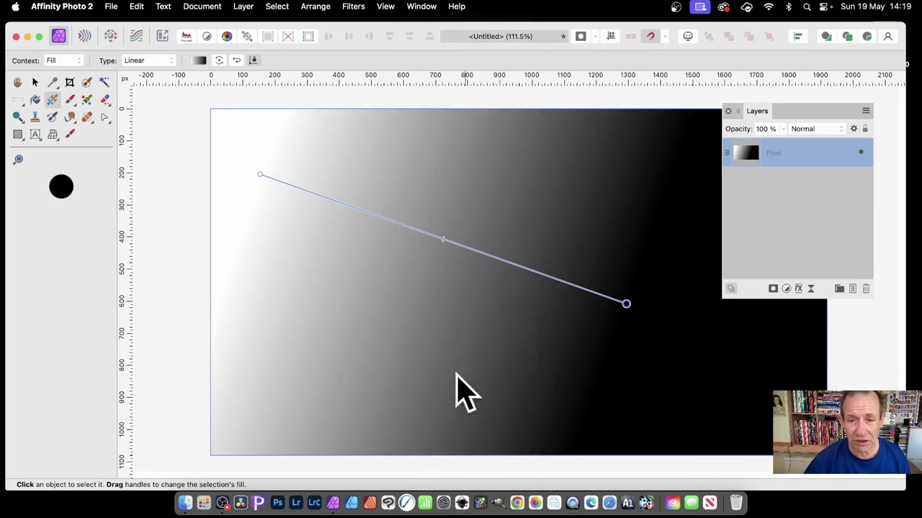
left_click_drag(762, 188, 580, 141)
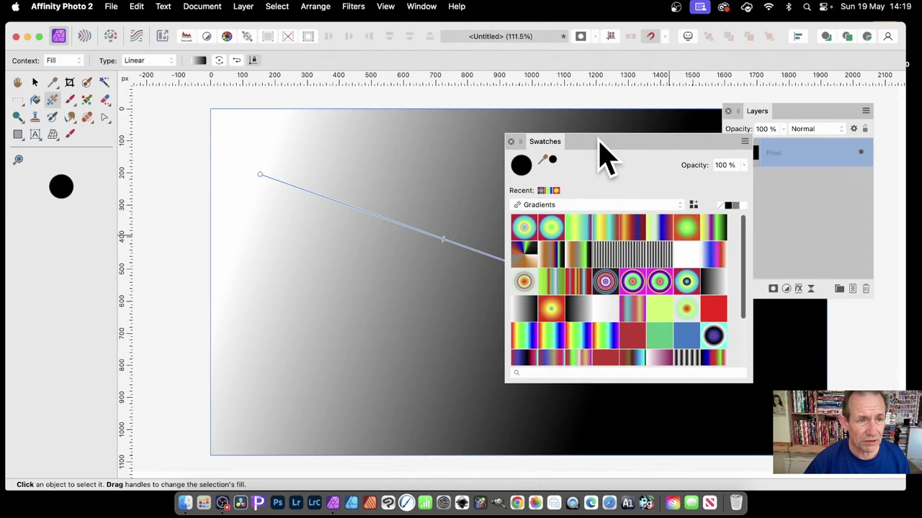
left_click(200, 60)
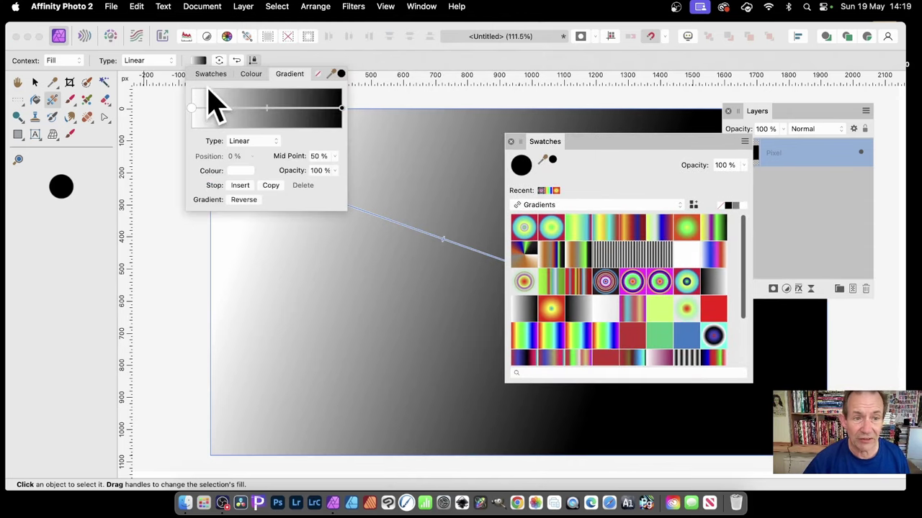
left_click(210, 74)
left_click(232, 134)
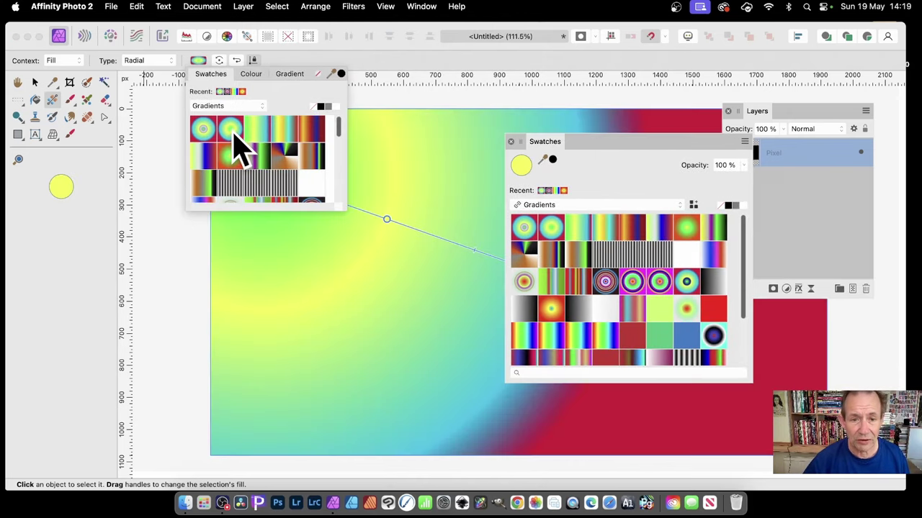
left_click(608, 281)
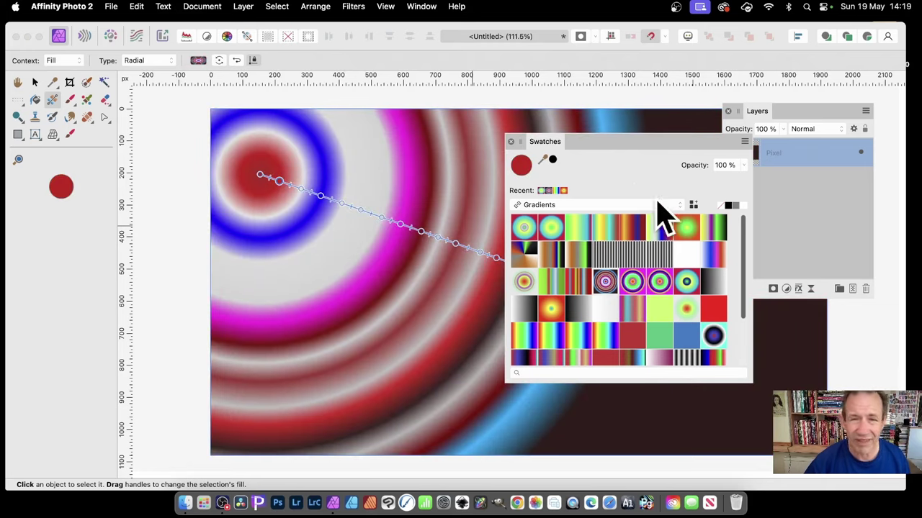
left_click_drag(591, 143, 779, 182)
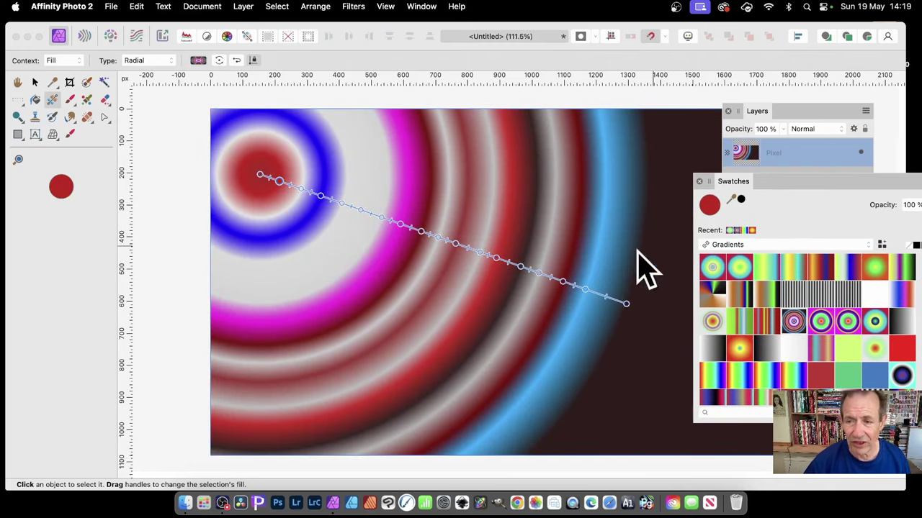
Step: Duplicate the ring layer and refill the copy with wider rings centred near the bottom middle
left_click(243, 7)
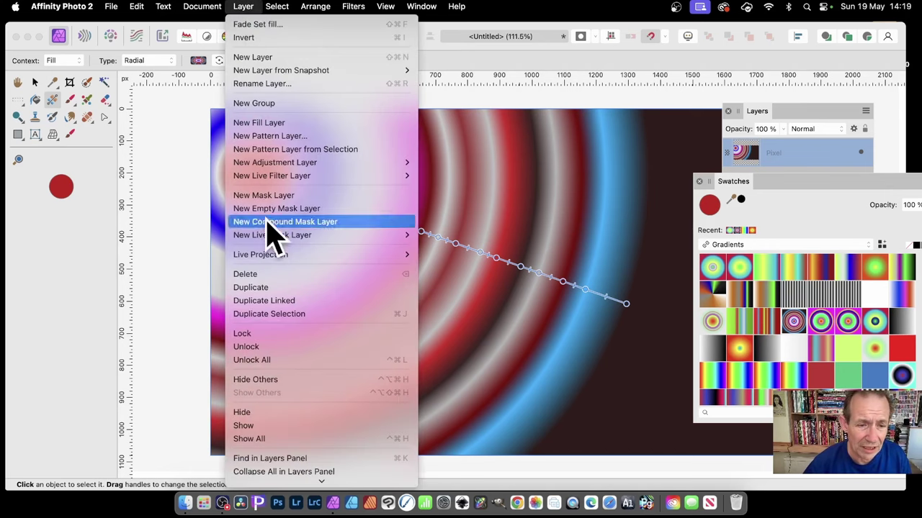
left_click(280, 288)
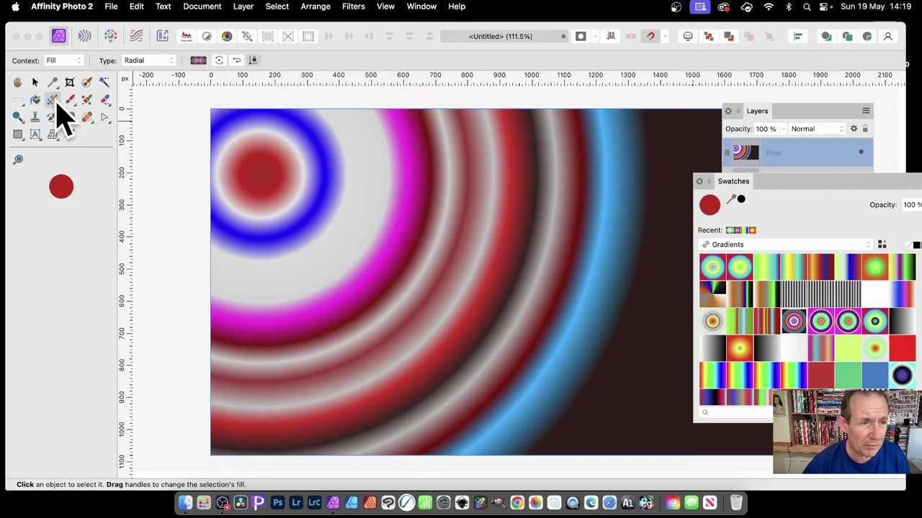
left_click(54, 100)
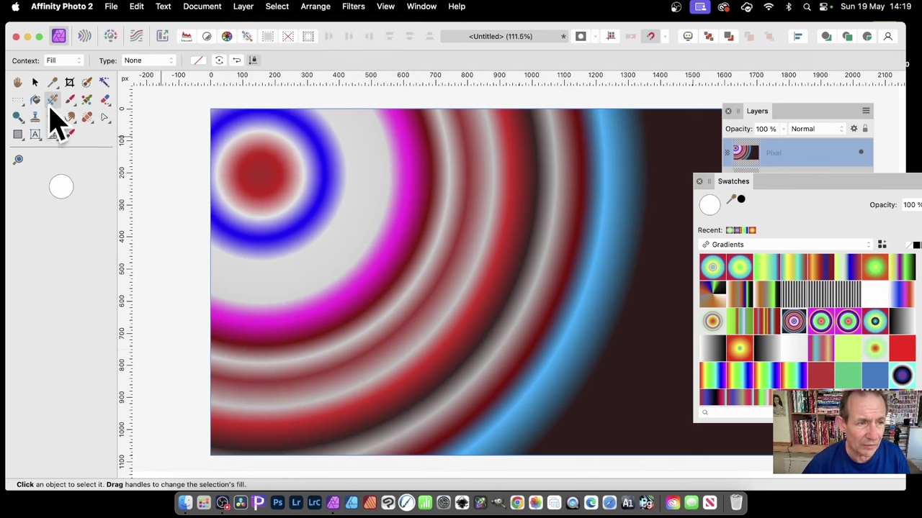
left_click_drag(593, 409, 507, 177)
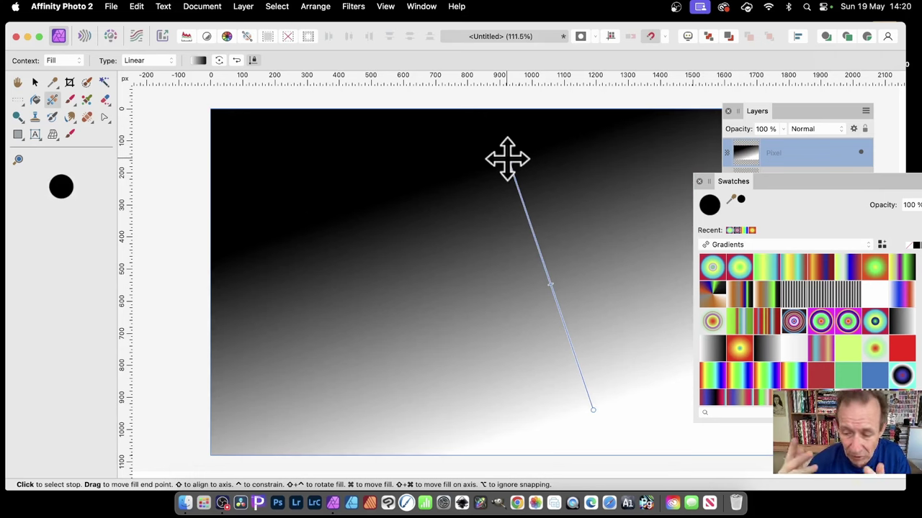
left_click(794, 324)
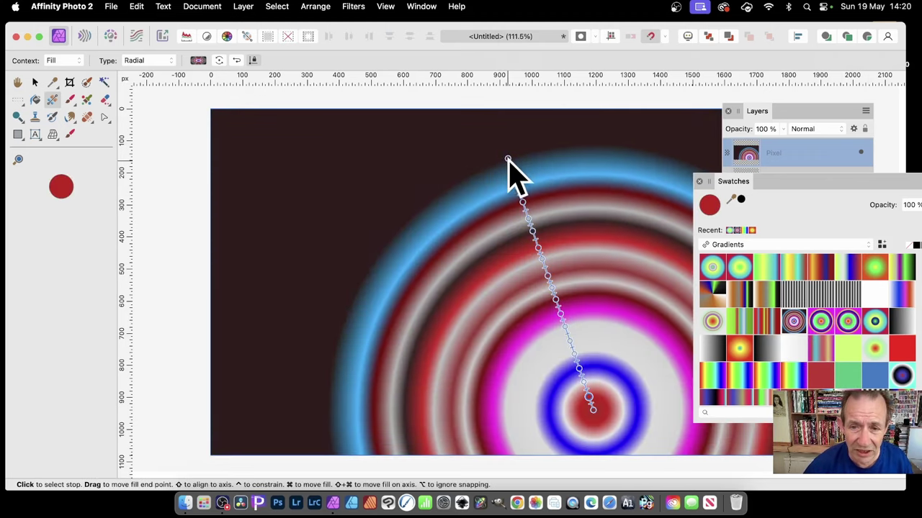
left_click_drag(507, 159, 185, 114)
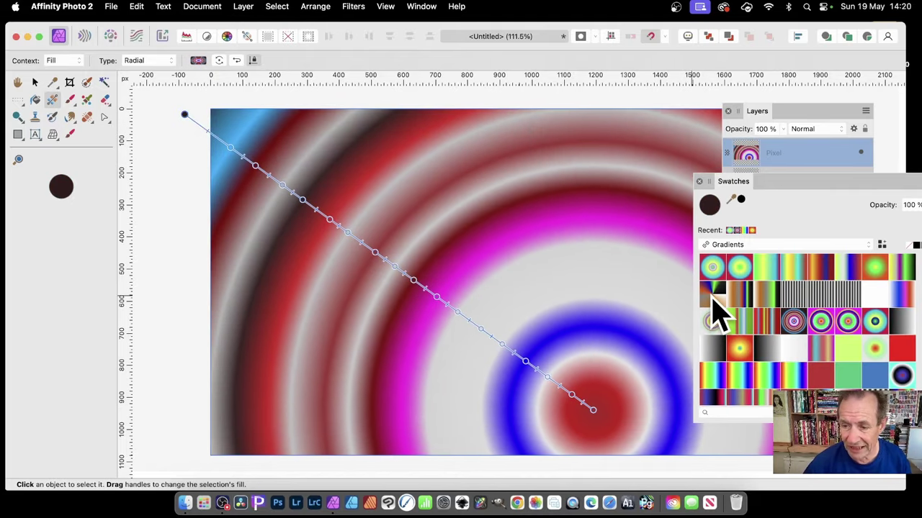
Step: Set the top ring layer to Lighten blending and move its rings up and right
left_click(699, 181)
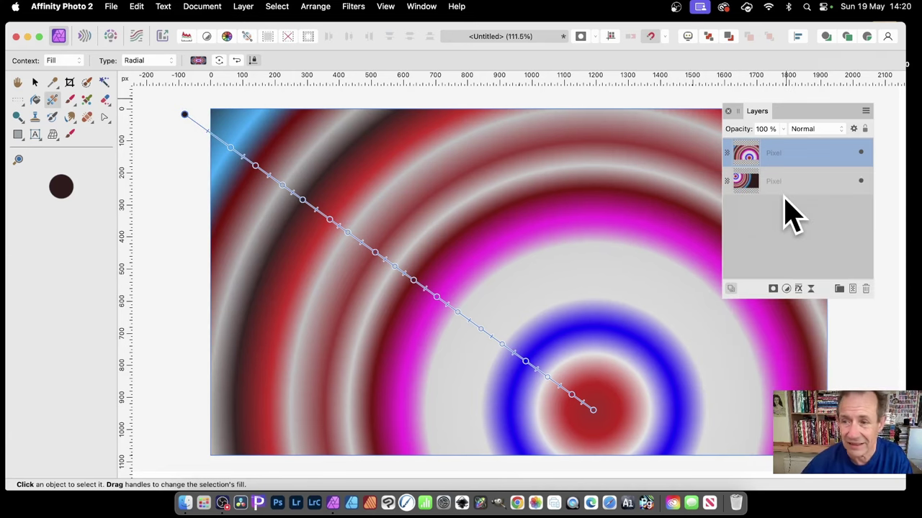
left_click(817, 130)
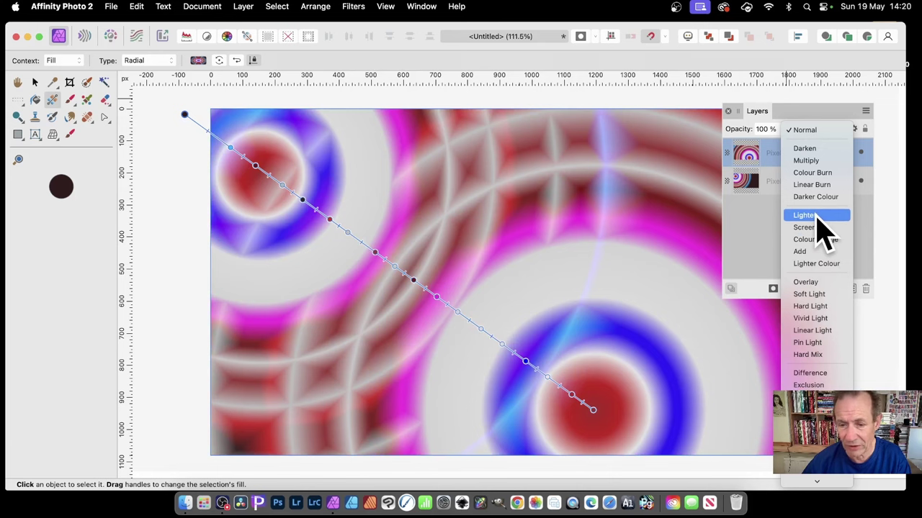
left_click(816, 218)
left_click_drag(592, 410, 679, 329)
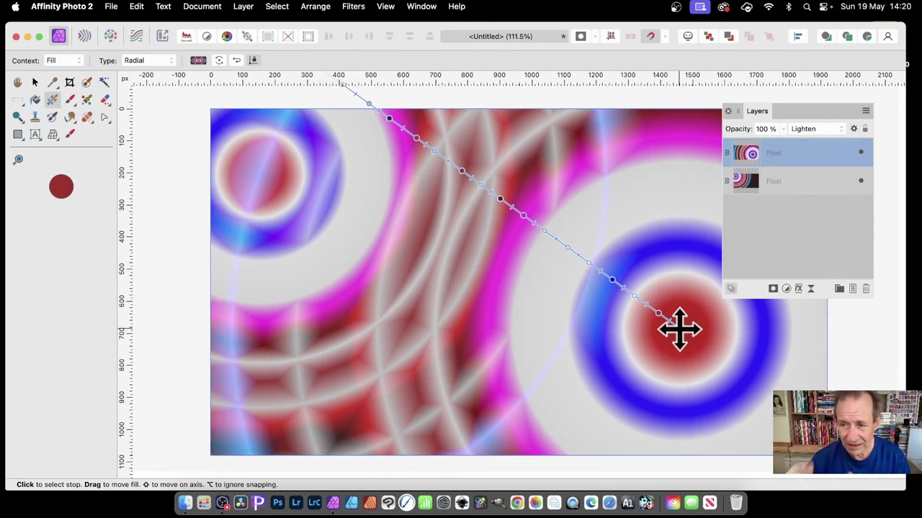
Step: Select both ring layers and merge them with Merge Selected
left_click(788, 182, "shift")
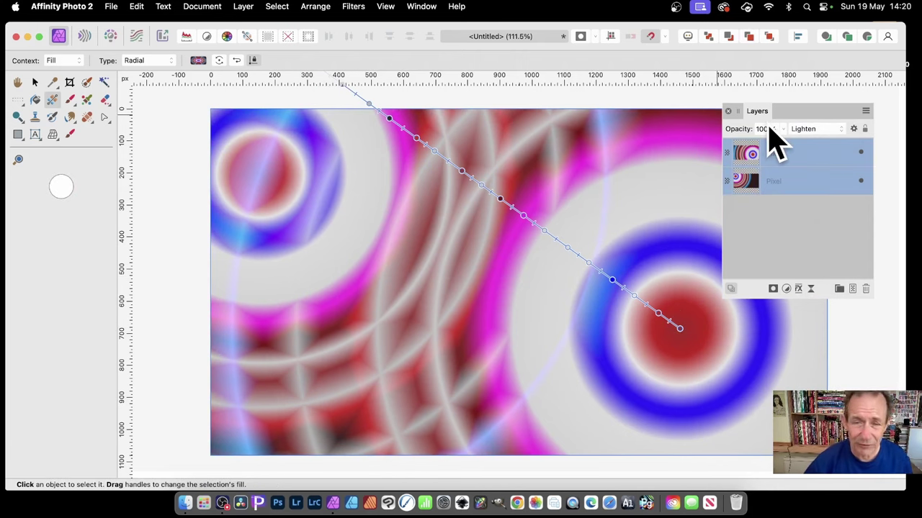
left_click(242, 7)
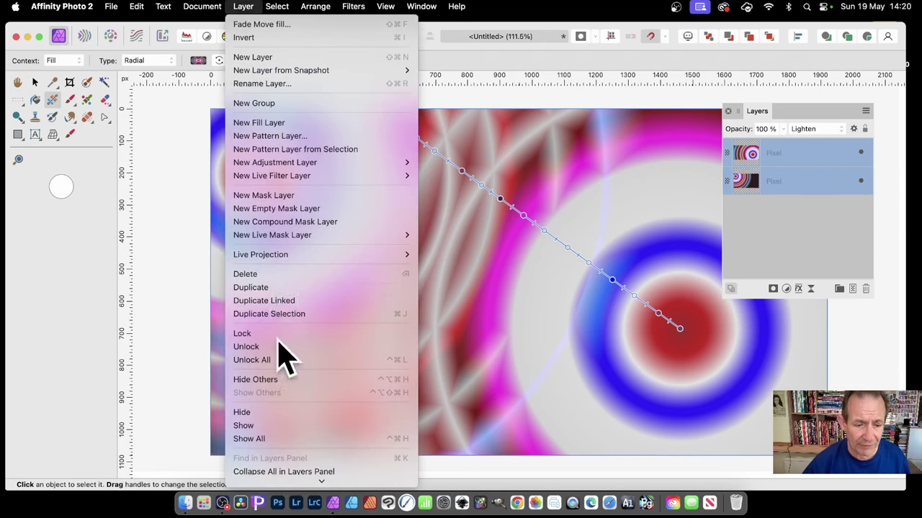
mouse_move(276, 512)
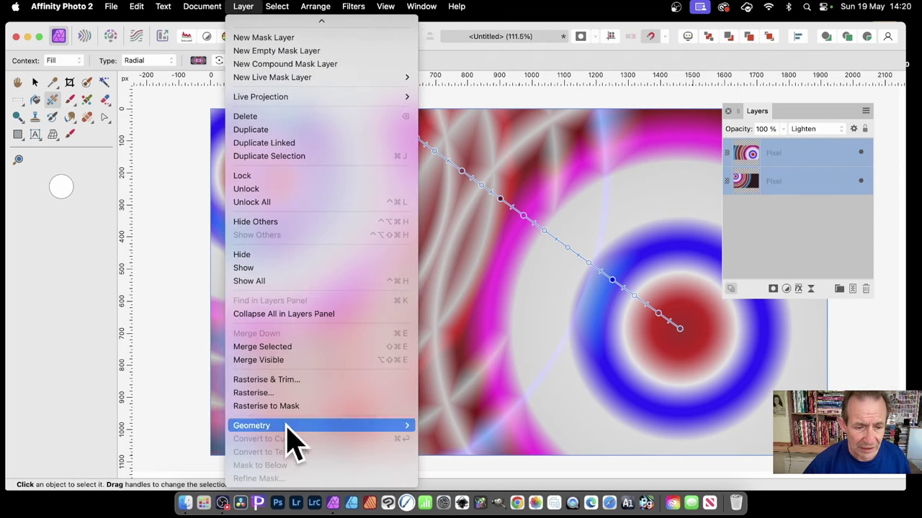
left_click(291, 346)
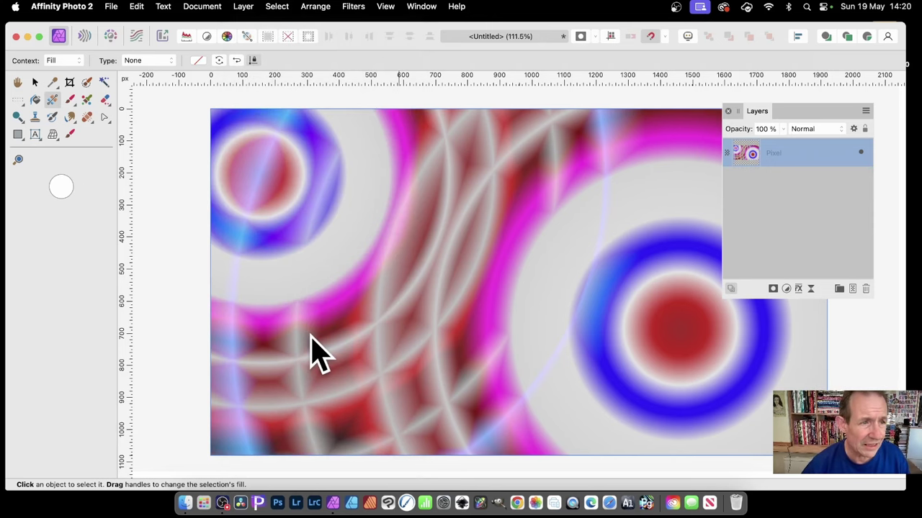
Step: Select a thin 28 px row with the Row Marquee and make a pattern layer from it
left_click(18, 100)
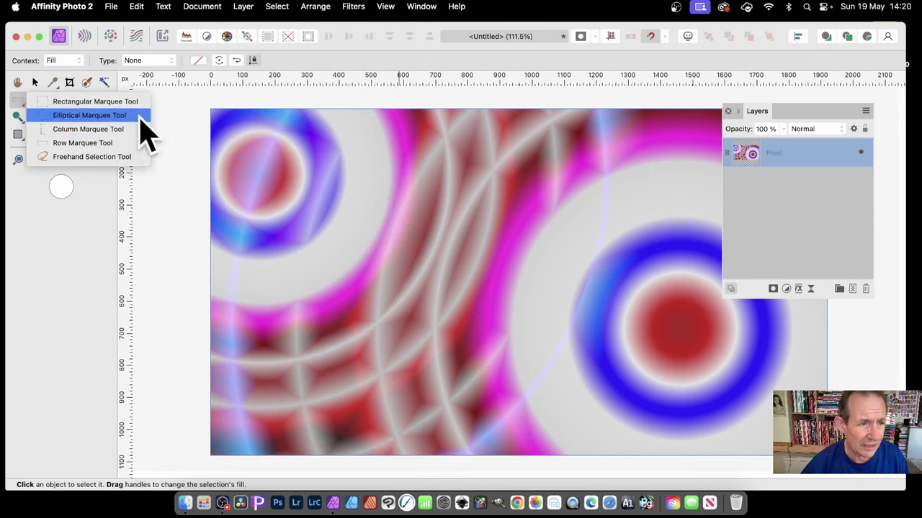
left_click(105, 143)
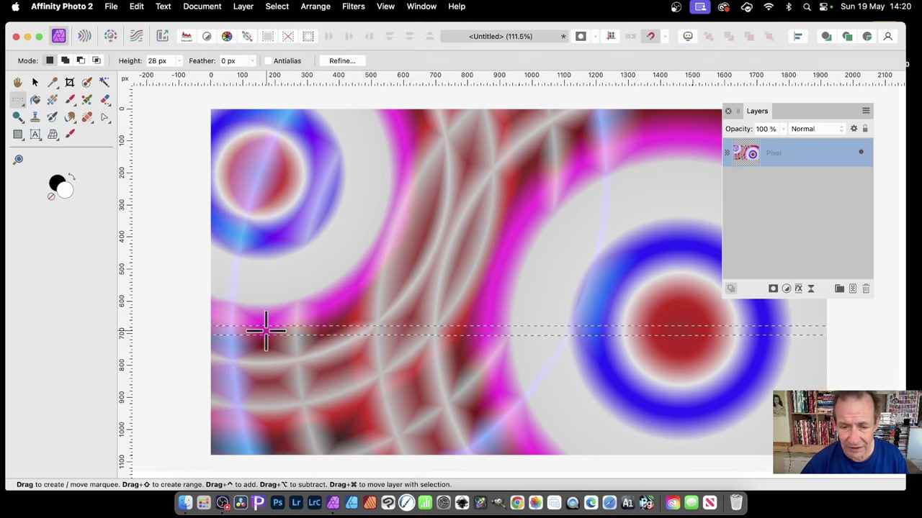
left_click(262, 362)
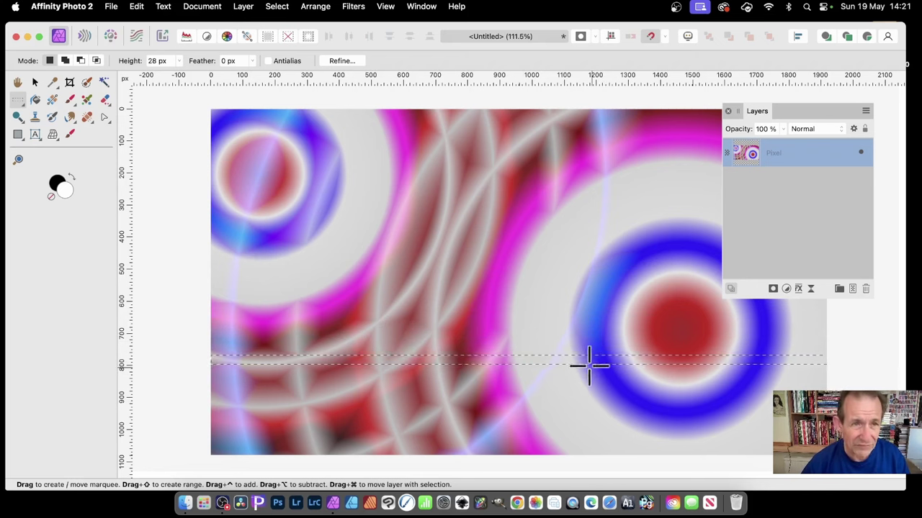
left_click(243, 6)
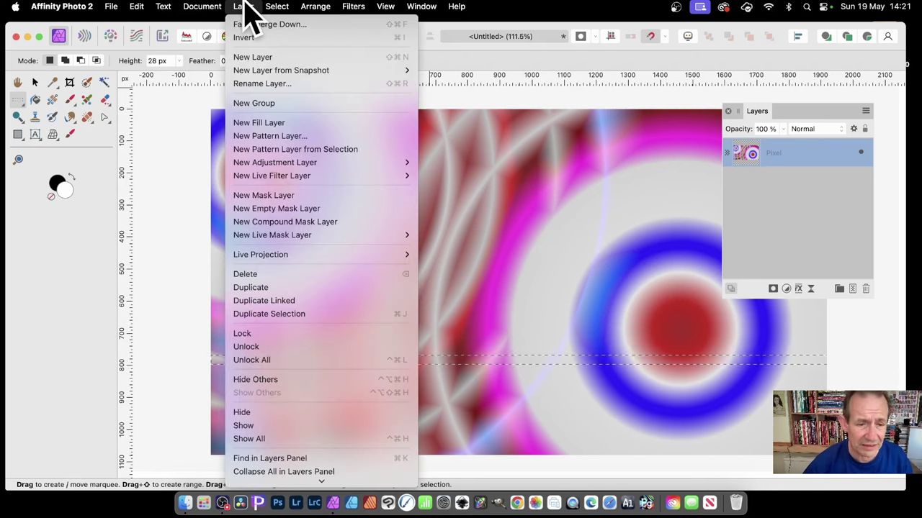
left_click(273, 149)
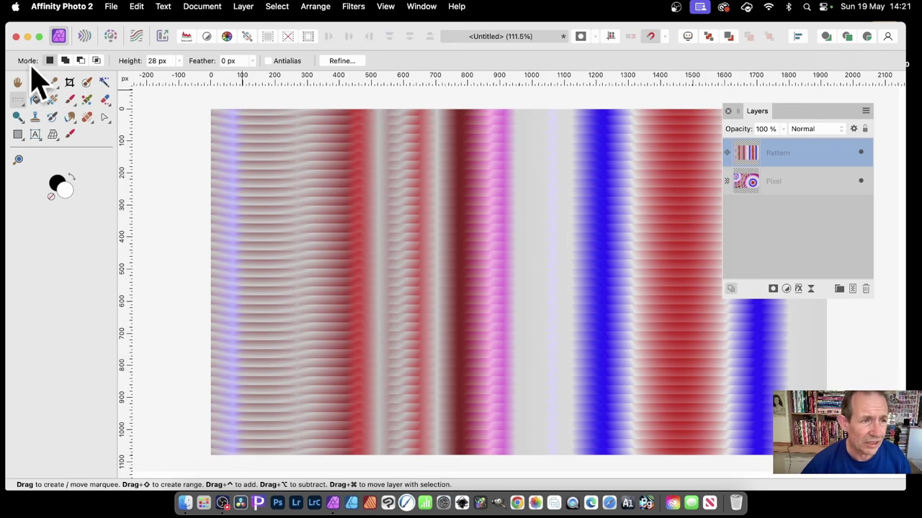
Step: Mirror the pattern tiles and resize the tile to about 1382 px wide
left_click(35, 84)
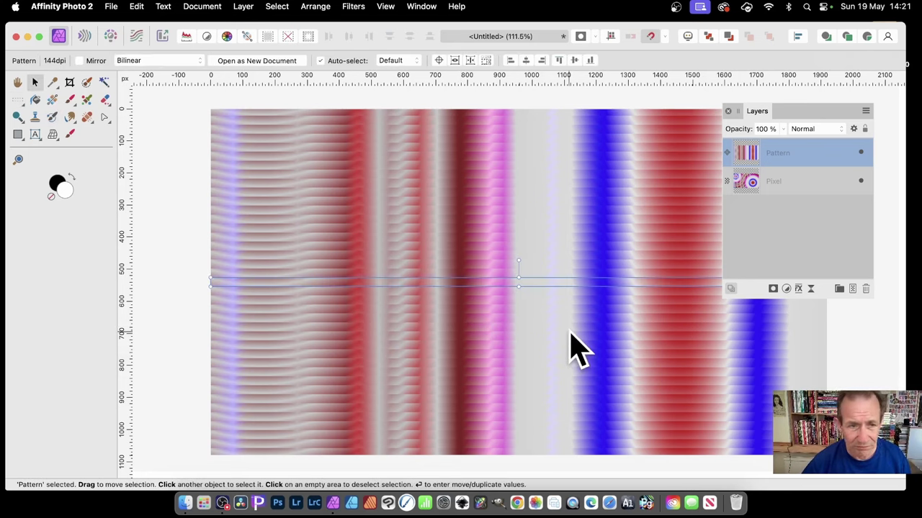
left_click(80, 61)
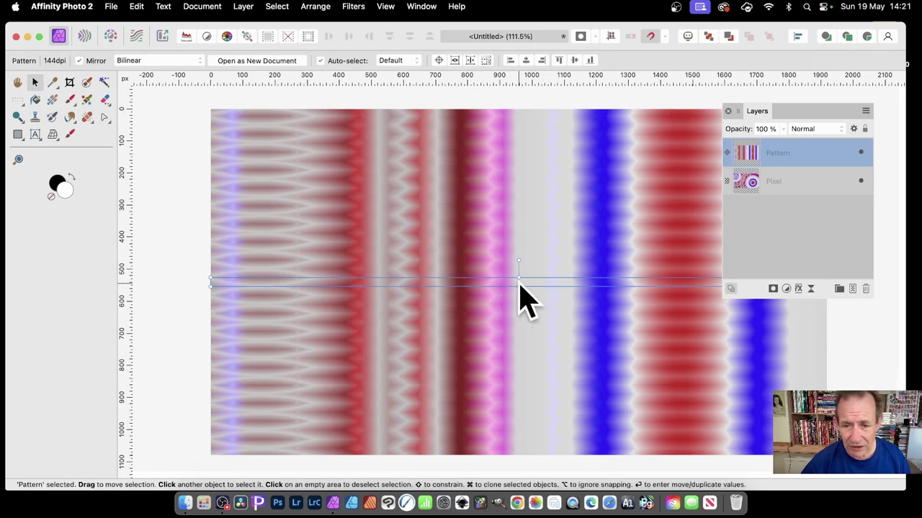
left_click_drag(517, 277, 510, 223)
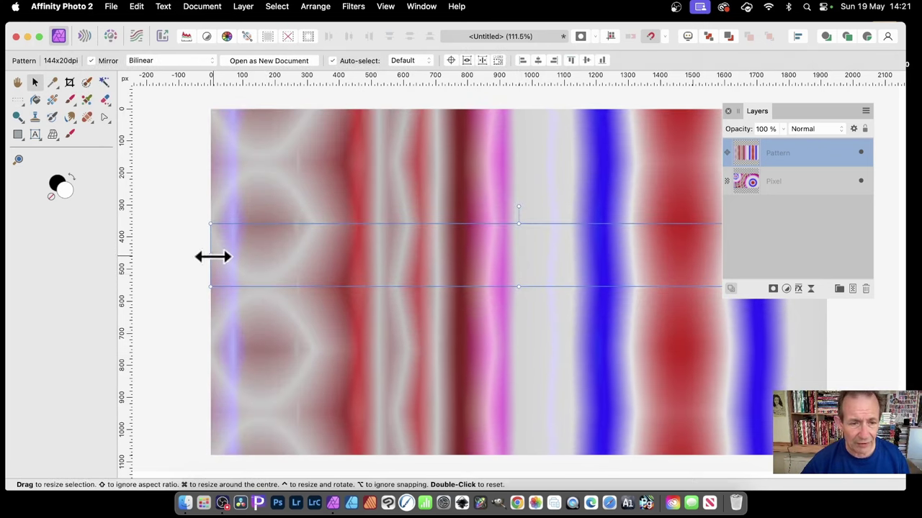
left_click_drag(212, 255, 423, 249)
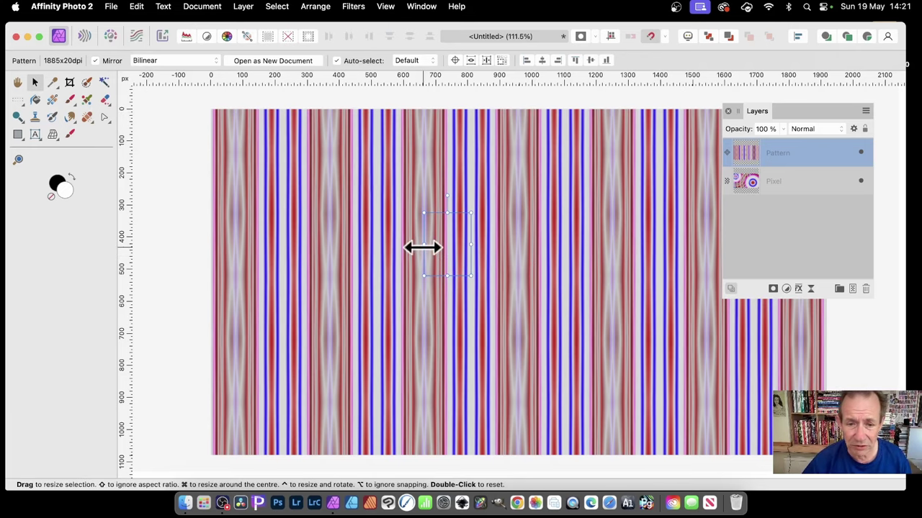
mouse_move(423, 245)
left_mouse_down()
mouse_move(439, 248)
mouse_move(395, 244)
mouse_move(407, 245)
left_mouse_up()
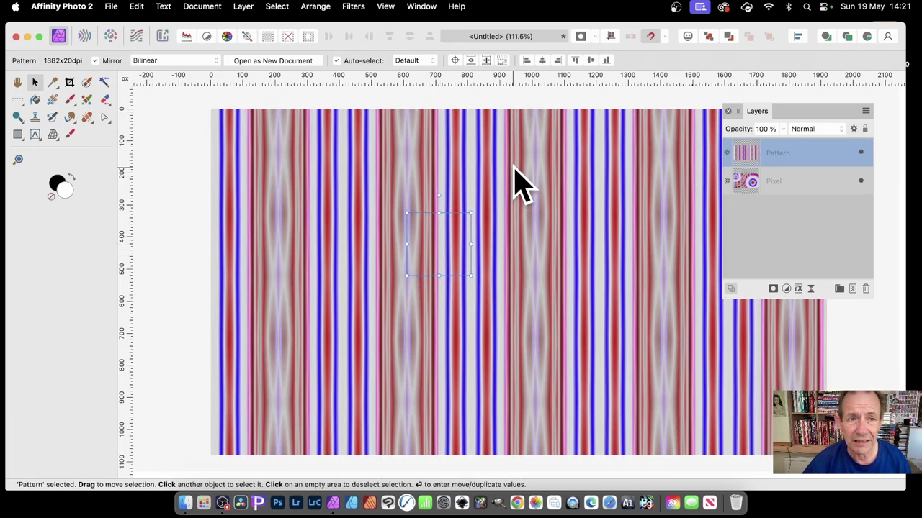
Step: Duplicate the stripe pattern layer and shift the copy slightly left
left_click(241, 6)
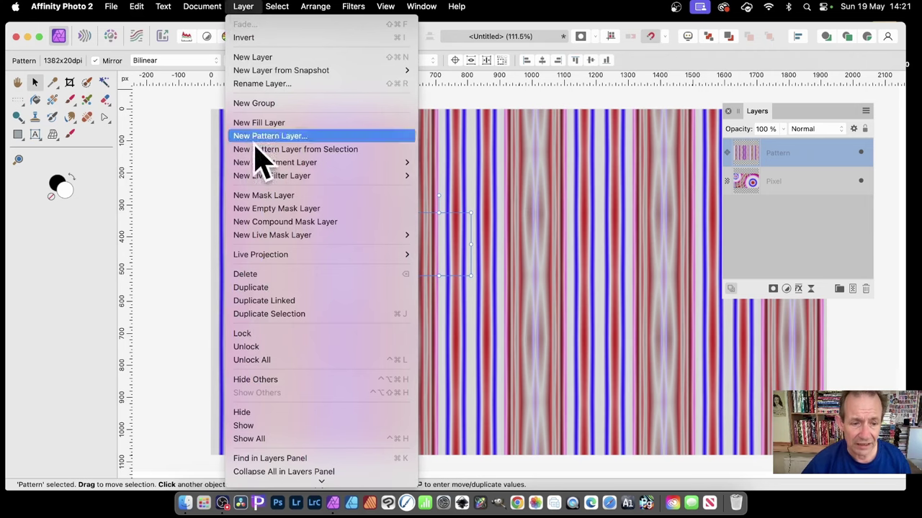
left_click(288, 290)
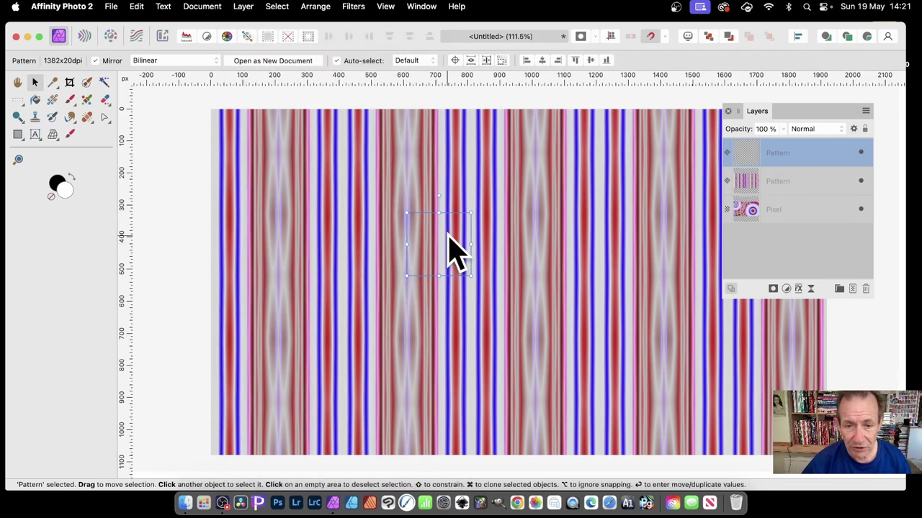
left_click_drag(445, 235, 432, 233)
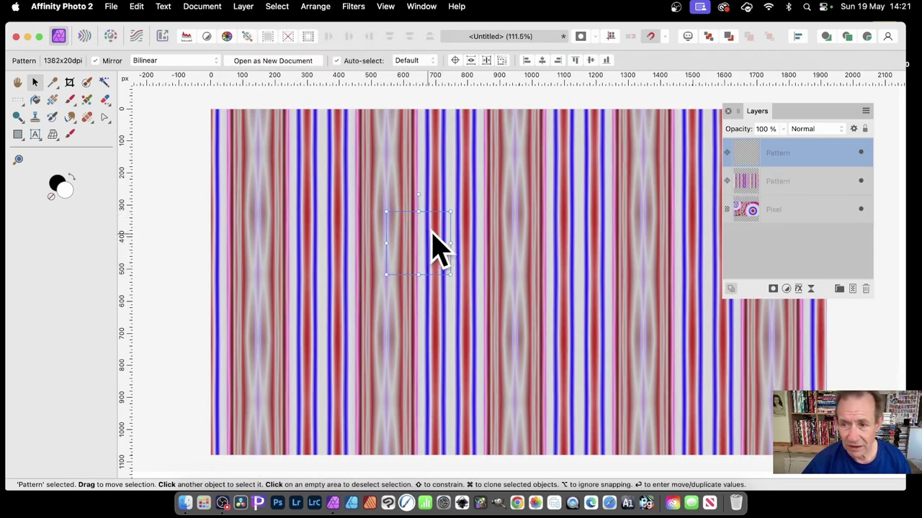
Step: Blend the copy in Negation mode and select all three layers
left_click(807, 130)
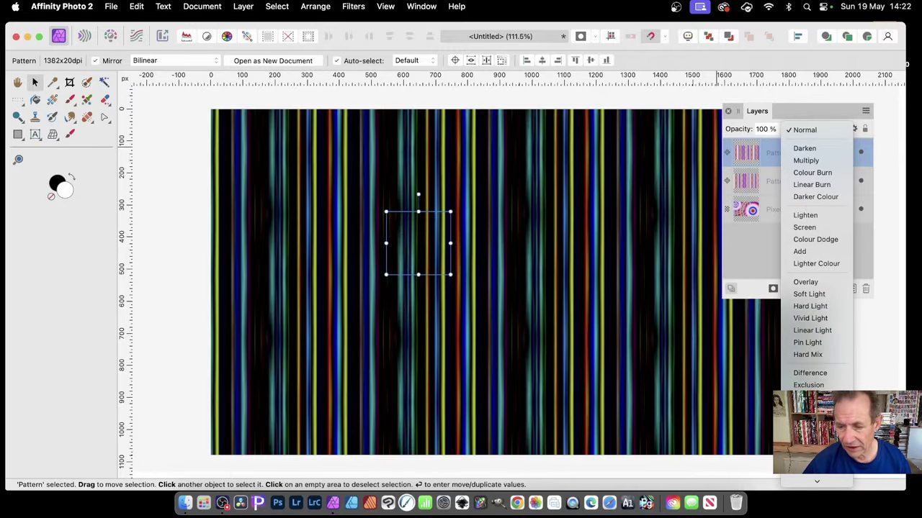
left_click(813, 397)
left_click_drag(782, 114, 159, 122)
left_click(185, 137)
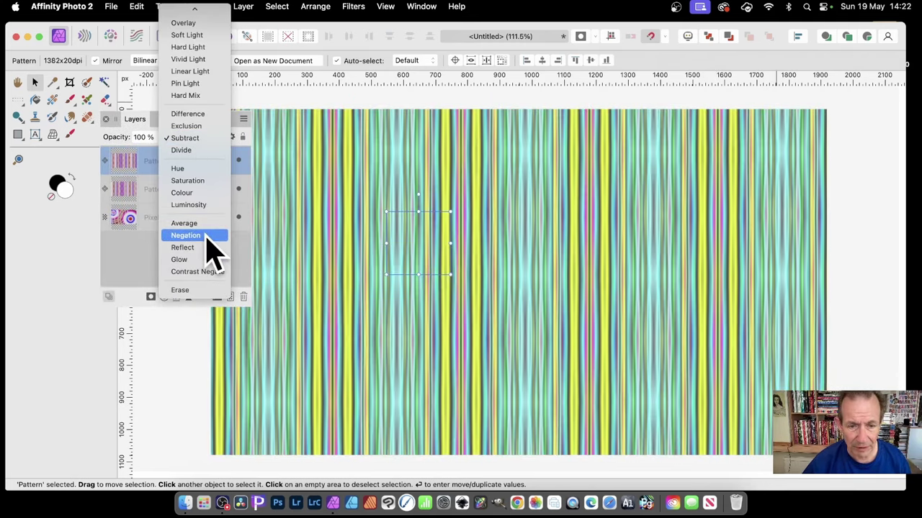
left_click(206, 237)
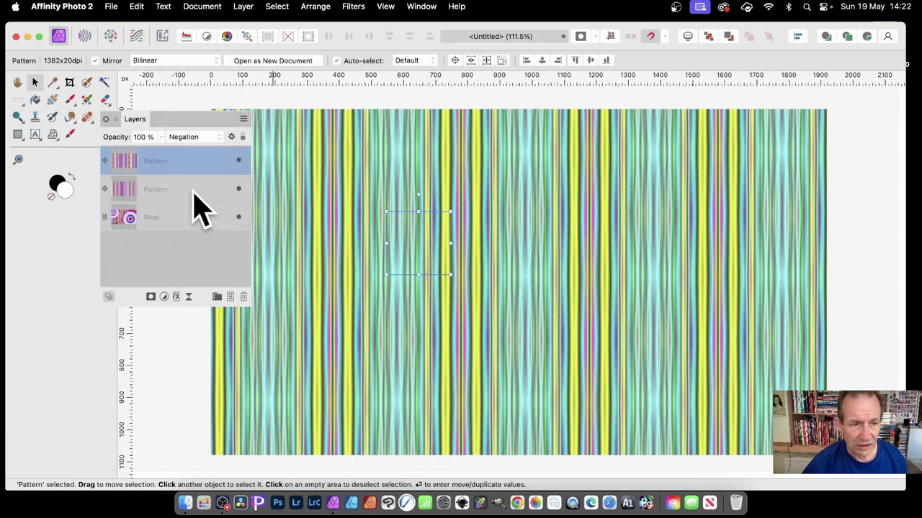
left_click(180, 229, "shift")
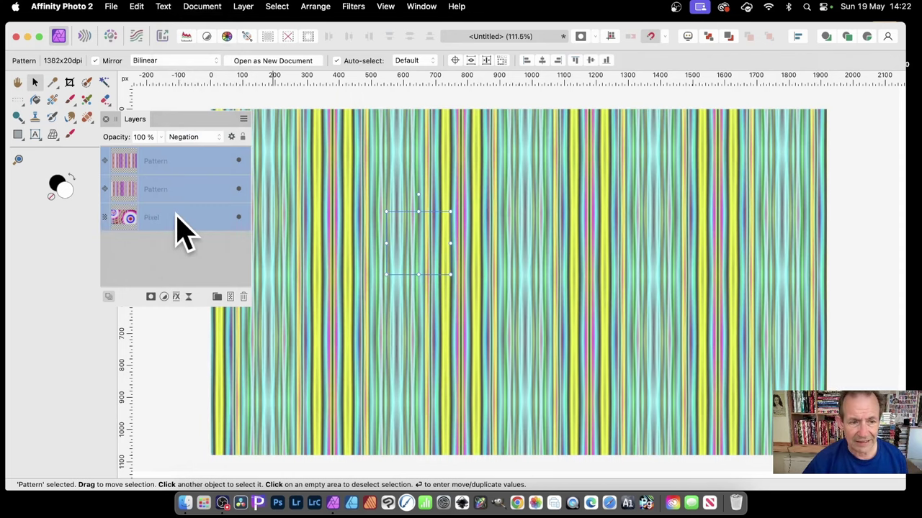
Step: Merge the three stripe layers, then make a pattern layer from a thin full-width row
left_click(242, 6)
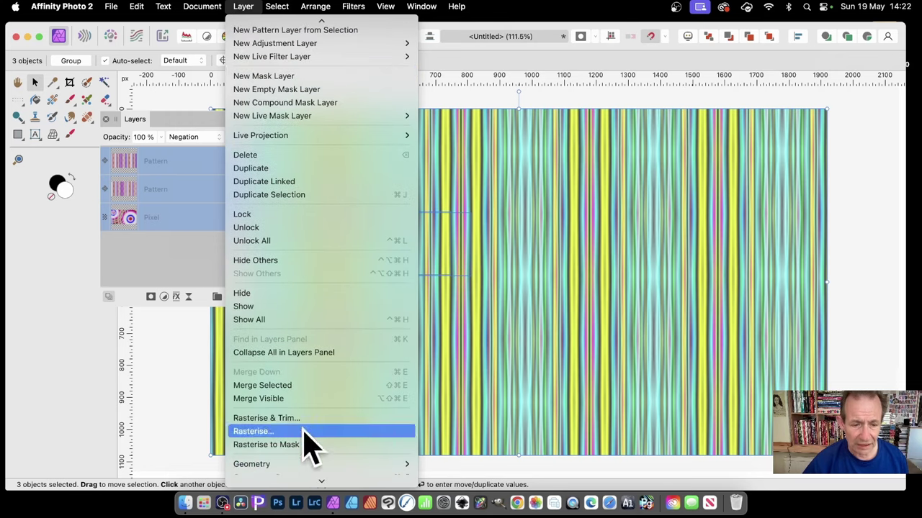
left_click(292, 384)
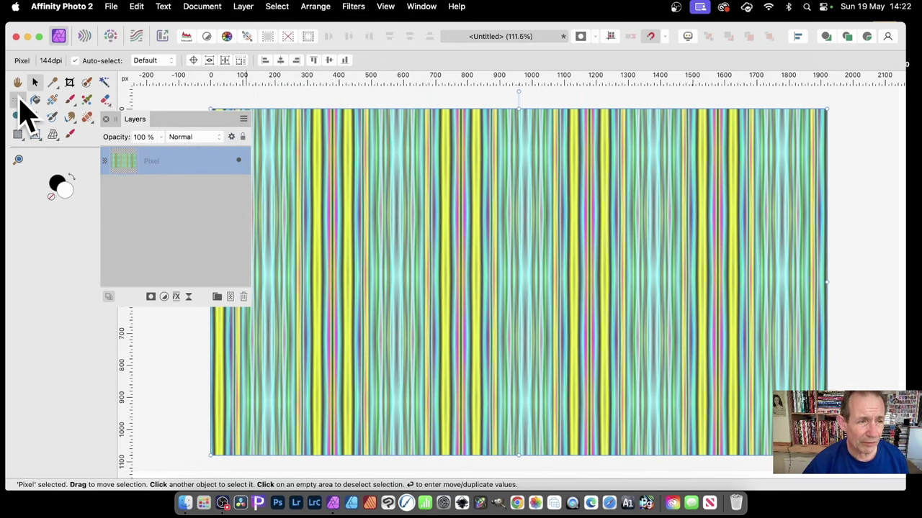
left_click(19, 103)
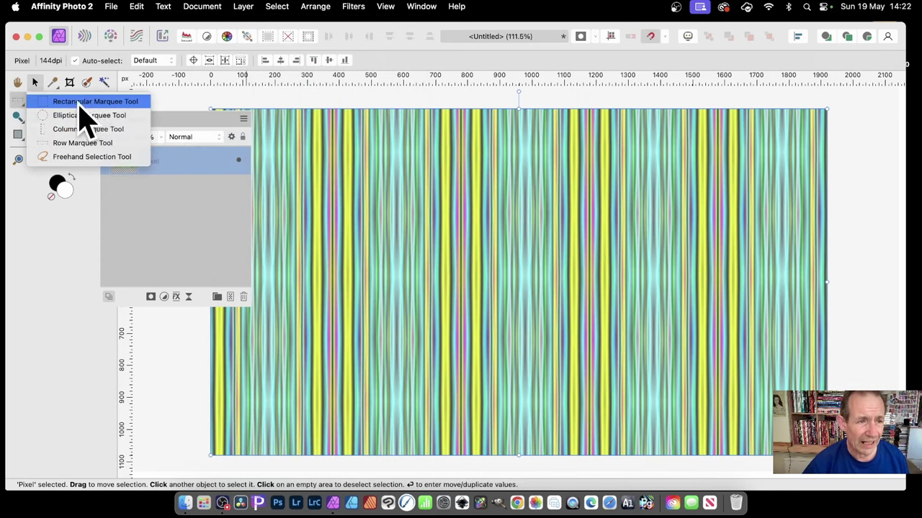
left_click(82, 143)
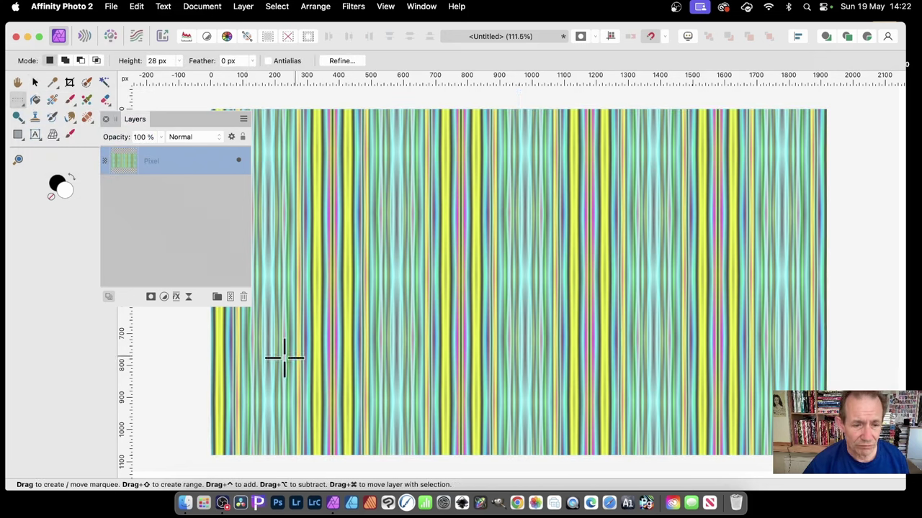
left_click(239, 343)
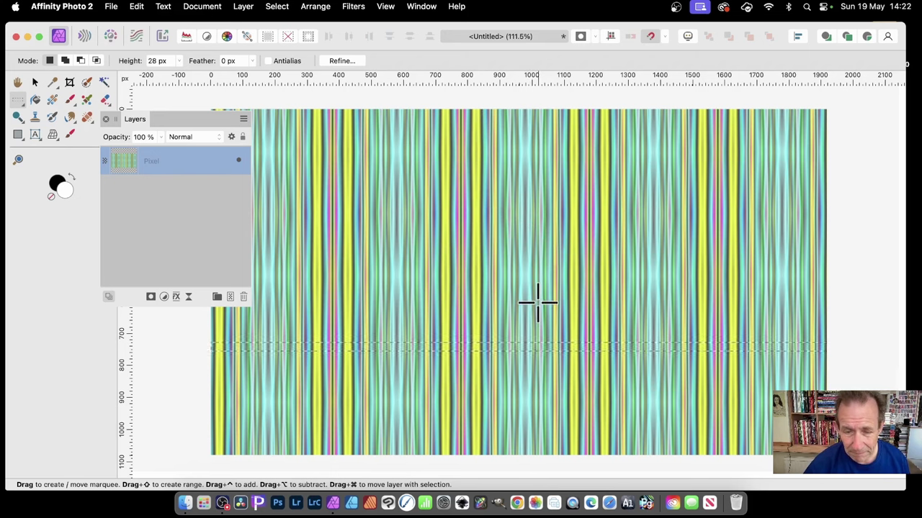
left_click(136, 7)
mouse_move(218, 6)
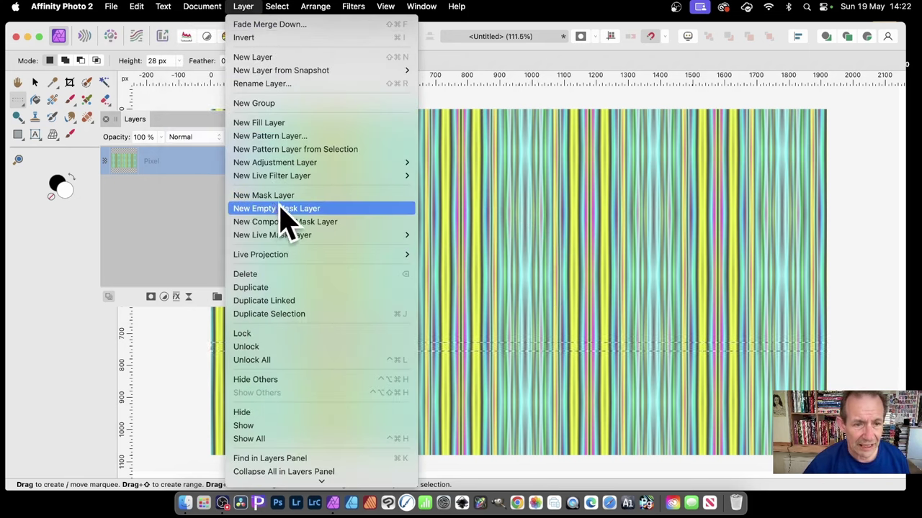
left_click(281, 149)
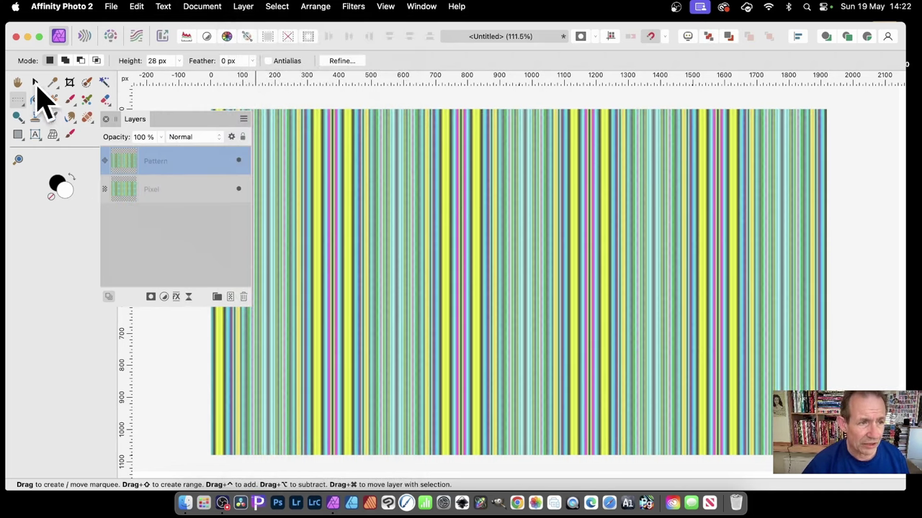
Step: Shift the pattern sideways and rotate its stripes to run diagonally
left_click(36, 84)
left_click_drag(401, 289, 447, 249)
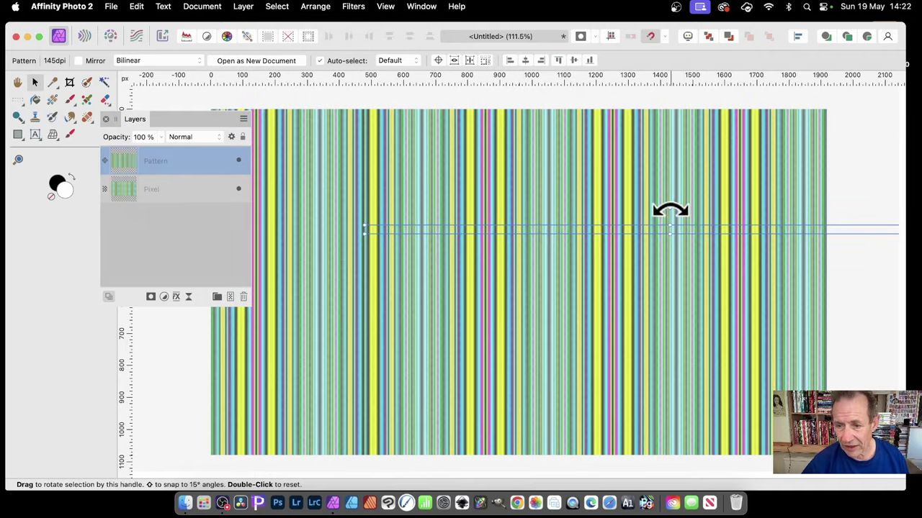
left_click_drag(670, 210, 705, 202)
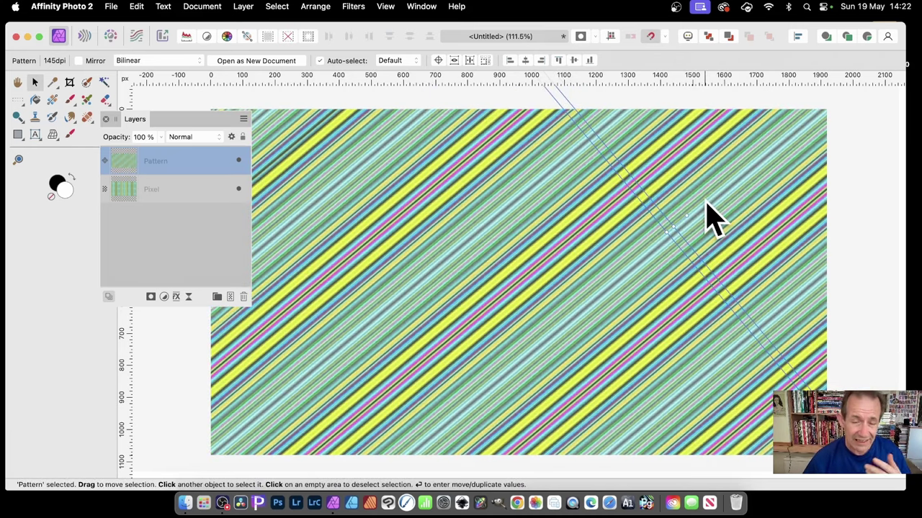
Step: Duplicate the diagonal pattern layer and rotate the copy to 120°
left_click(242, 6)
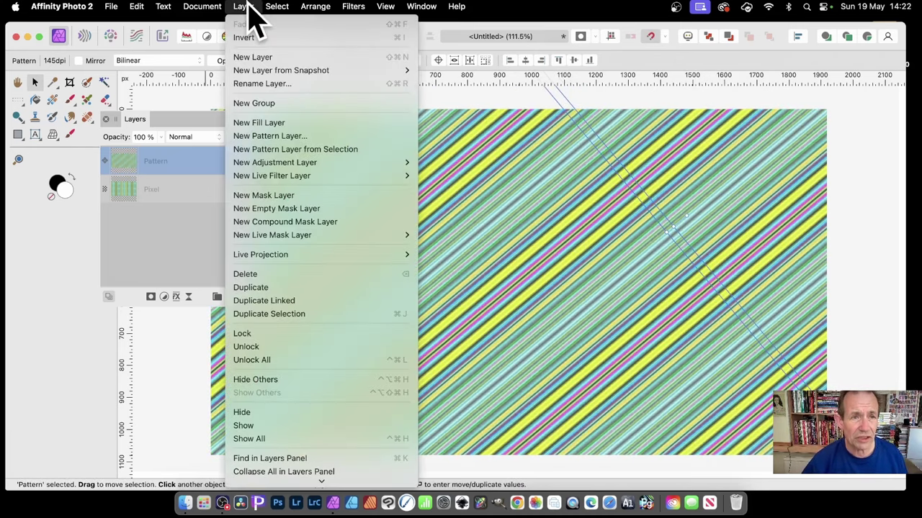
left_click(288, 288)
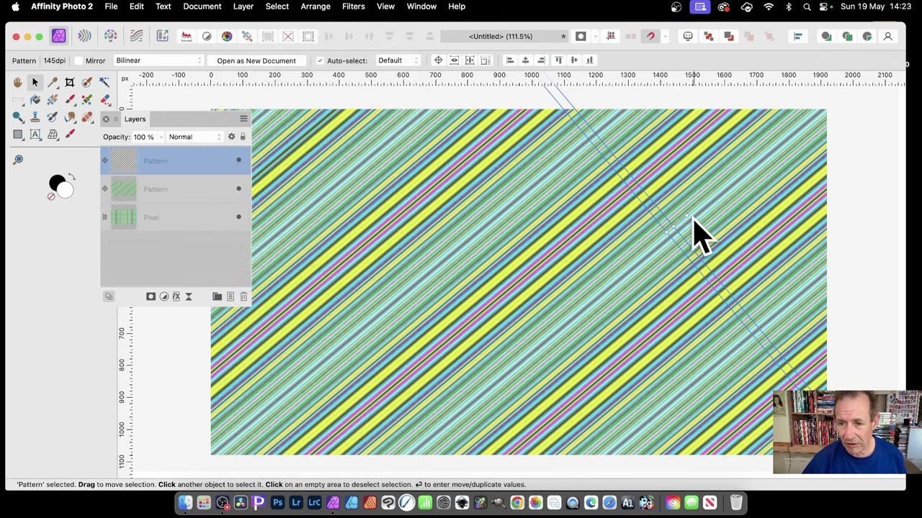
left_click_drag(685, 217, 517, 332)
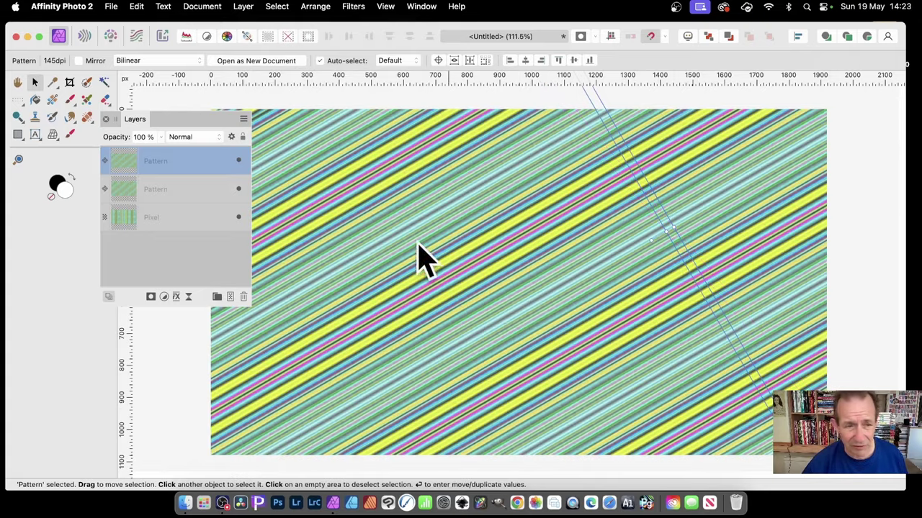
Step: Set the top Pattern layer's blend mode to Subtract and rotate it to -165°
left_click(176, 137)
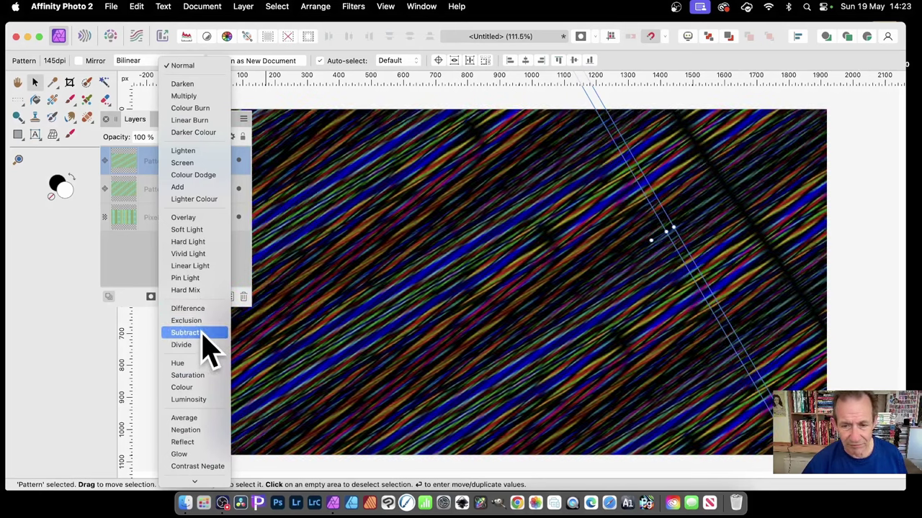
left_click(200, 334)
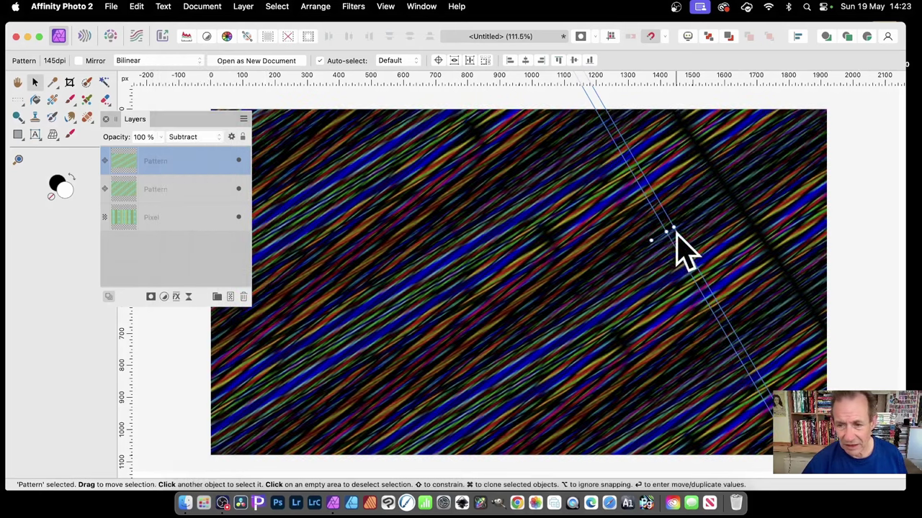
scroll(765, 257, "up", 5)
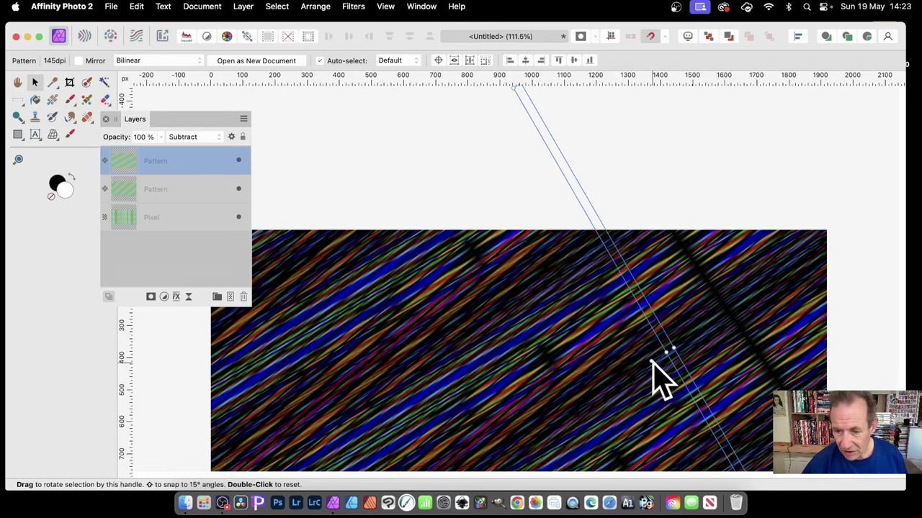
left_click_drag(665, 358, 695, 353)
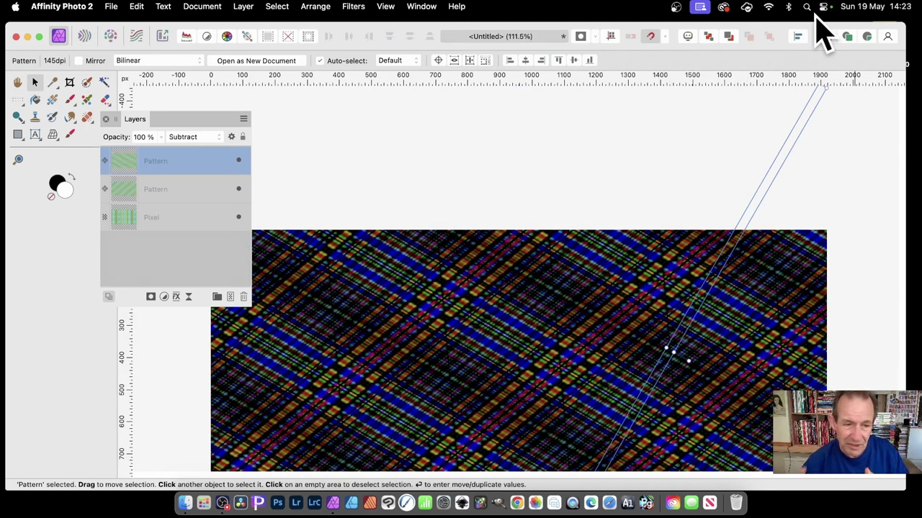
Step: Rotate the lower Pattern layer to -45°, then switch the top Pattern to Negation blending
left_click(147, 194)
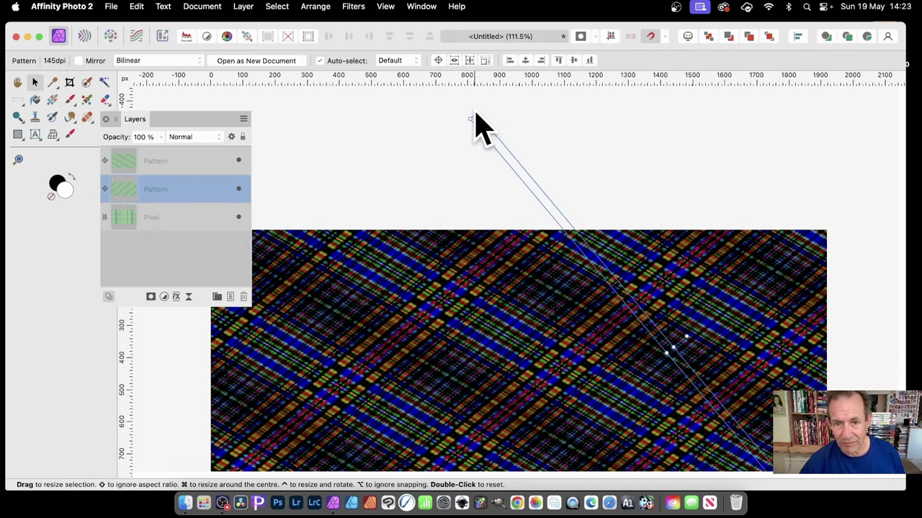
mouse_move(685, 336)
left_mouse_down()
mouse_move(699, 350)
mouse_move(684, 319)
mouse_move(692, 322)
left_mouse_up()
scroll(729, 295, "down", 3)
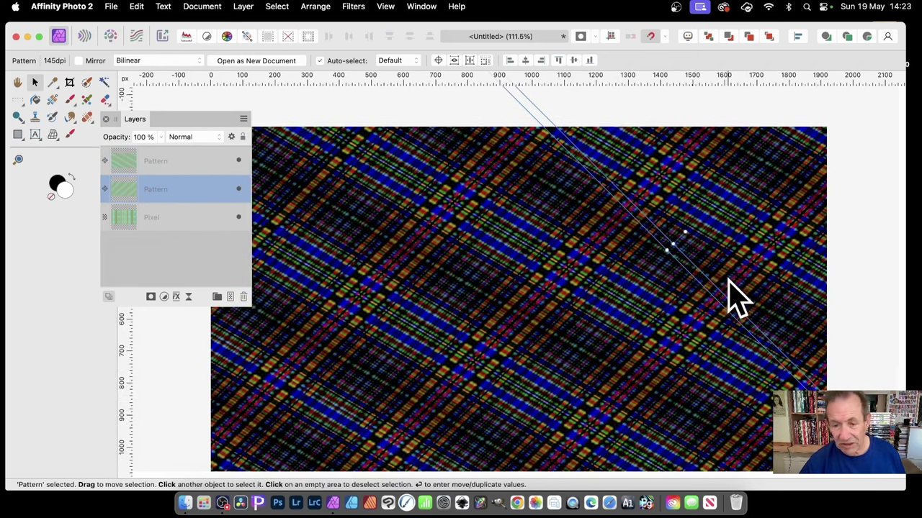
left_click(184, 161)
left_click(205, 137)
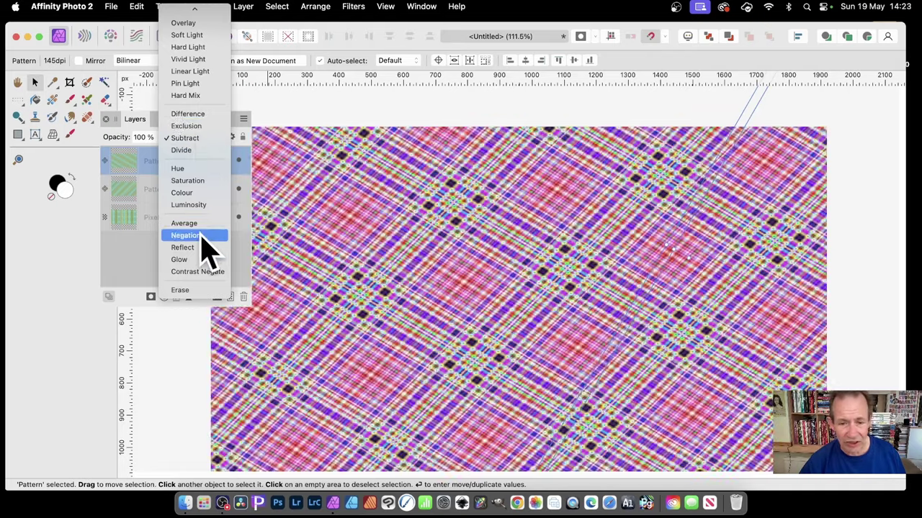
left_click(187, 236)
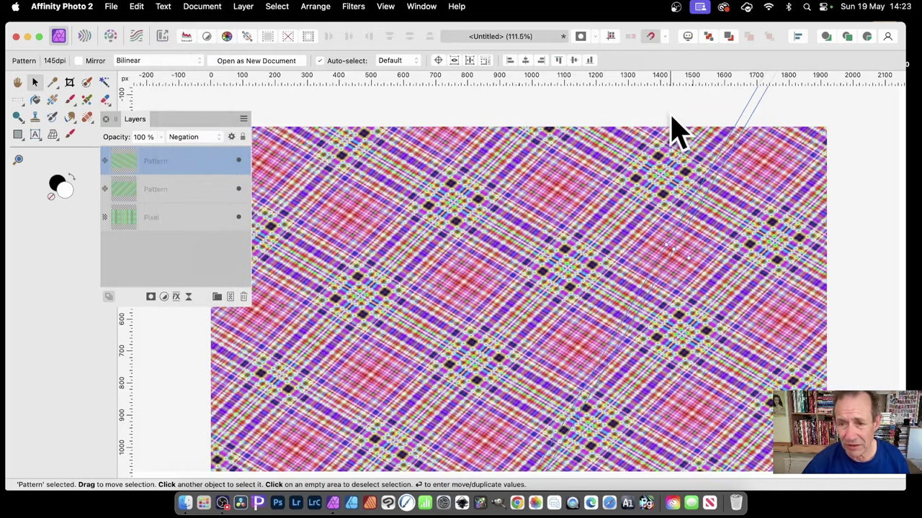
Step: Select all three layers and merge them with Layer > Merge Selected
left_click(167, 219, "shift")
left_click(238, 6)
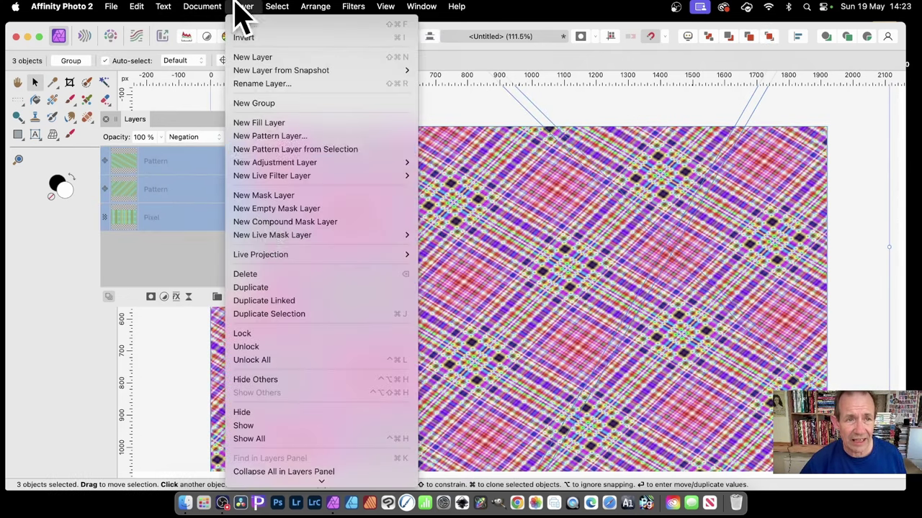
left_click(302, 398)
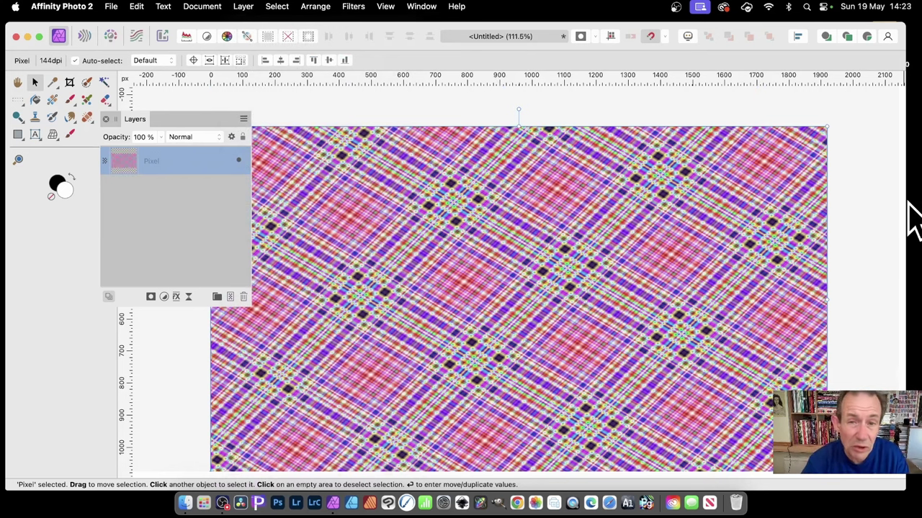
Step: Browse the Filters menu's Distort and Colours options without applying any filter
left_click(349, 5)
mouse_move(380, 72)
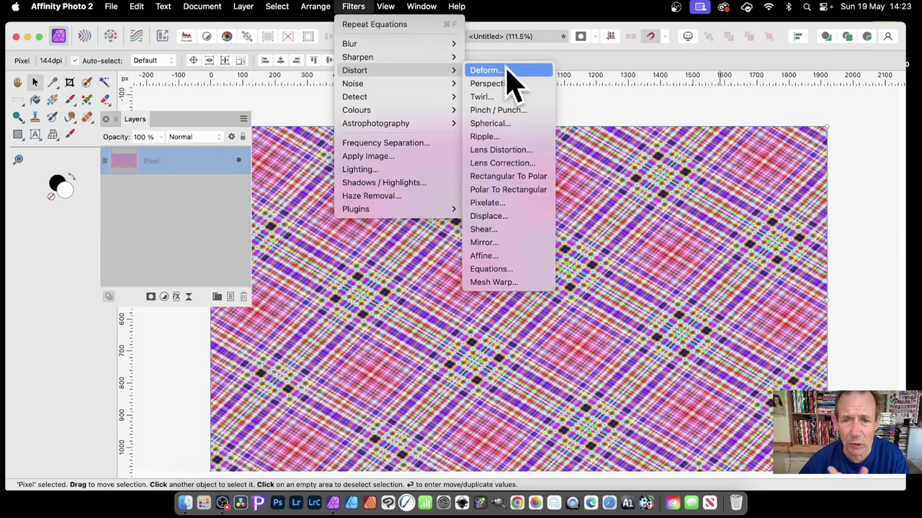
mouse_move(376, 111)
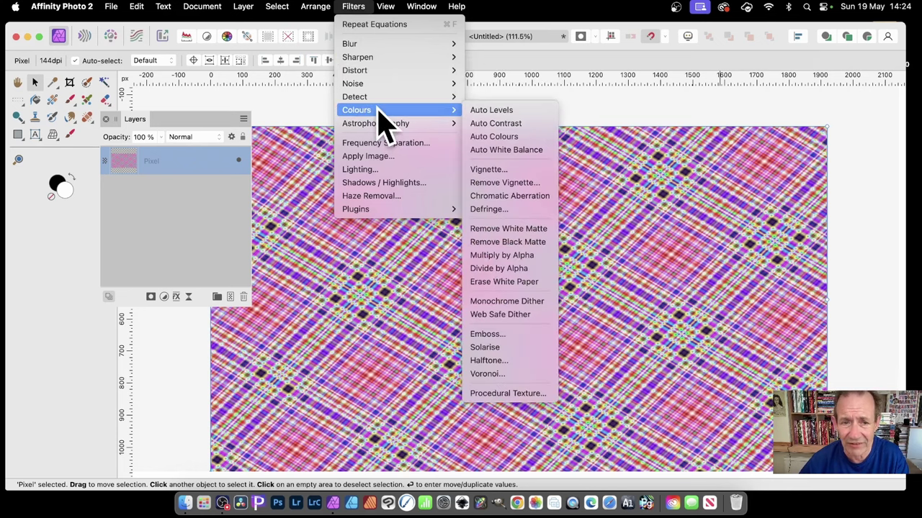
left_click(779, 149)
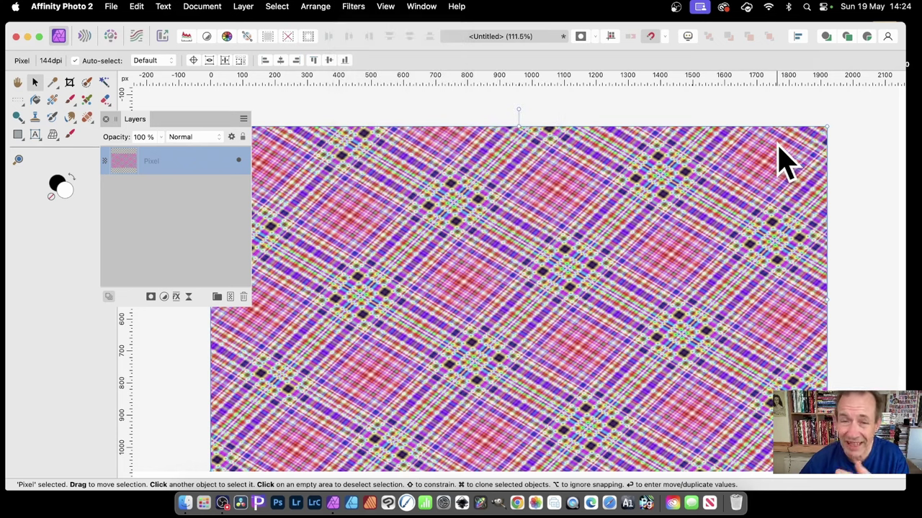